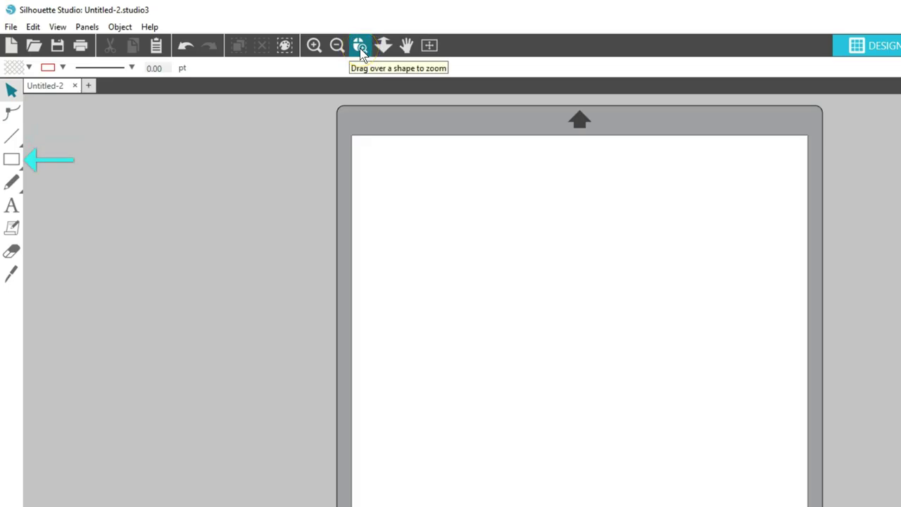
Zoom far into a dragged area of the page, then back out to the whole mat
left_click(382, 46)
mouse_move(479, 481)
left_mouse_down()
mouse_move(478, 458)
mouse_move(479, 506)
left_mouse_up()
left_click_drag(577, 322, 370, 411)
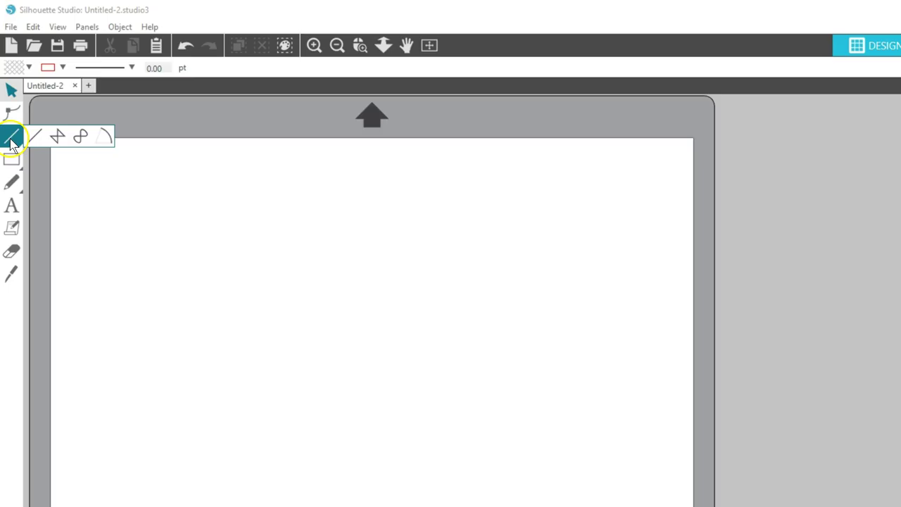
Select the straight Line tool from the line drawing flyout
mouse_move(9, 162)
mouse_move(8, 185)
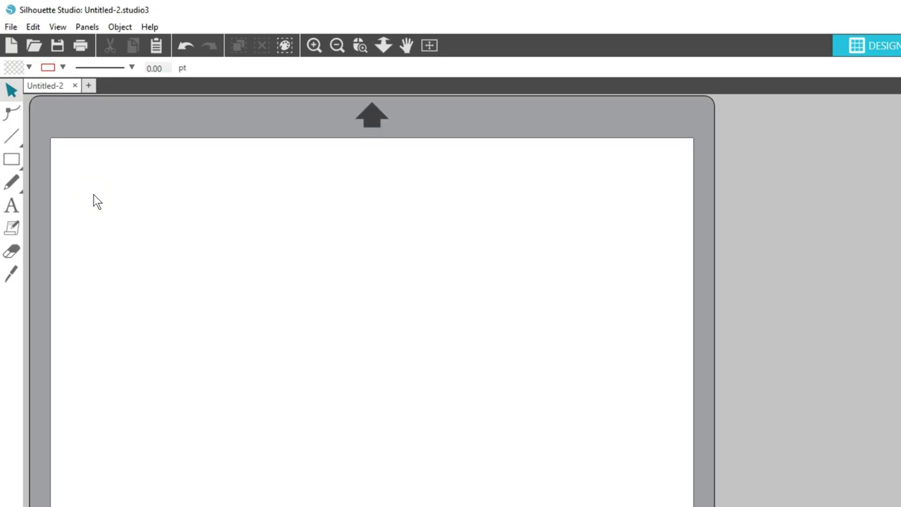
left_click(90, 199)
left_click(12, 136)
left_click(34, 135)
left_click(106, 251)
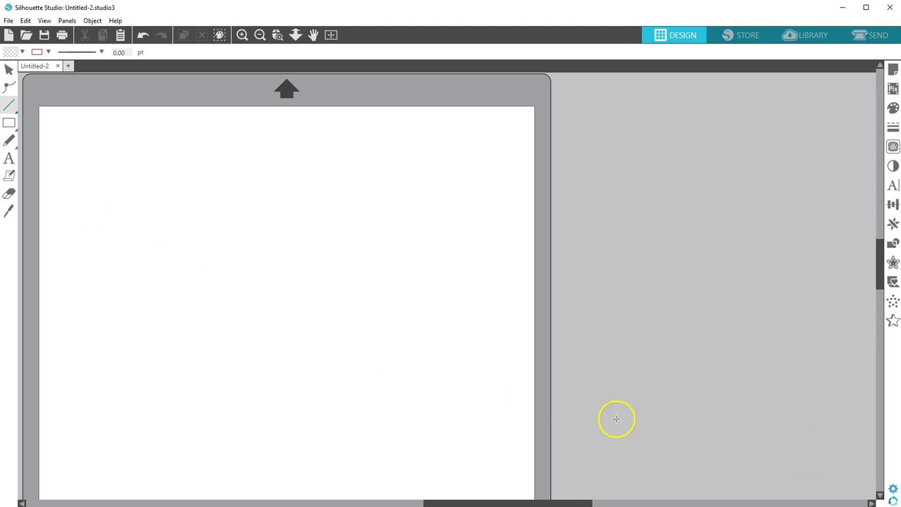
Look over the Tools tab in Preferences and cancel without changes
left_click(892, 488)
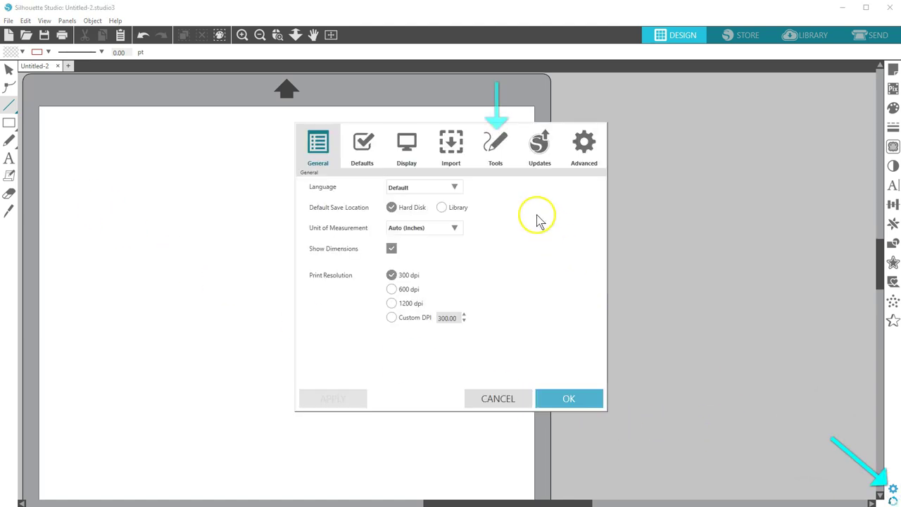
left_click(494, 149)
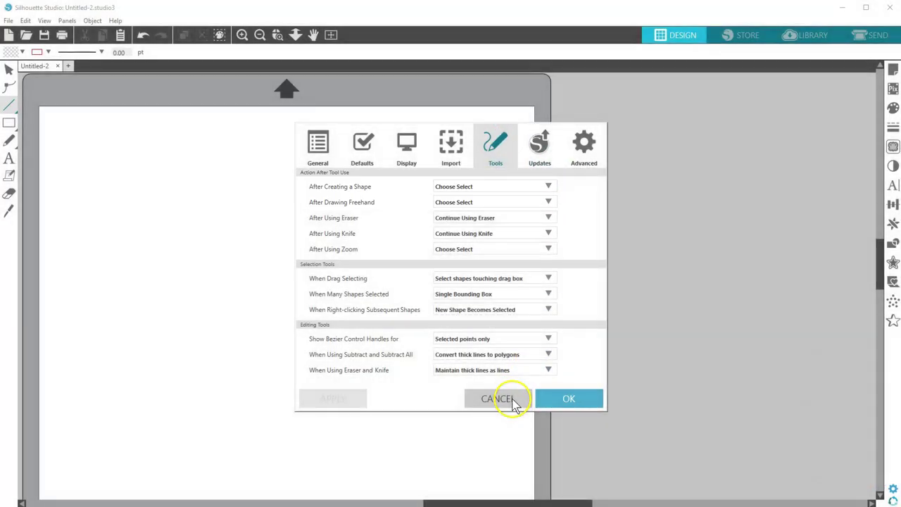
left_click(513, 398)
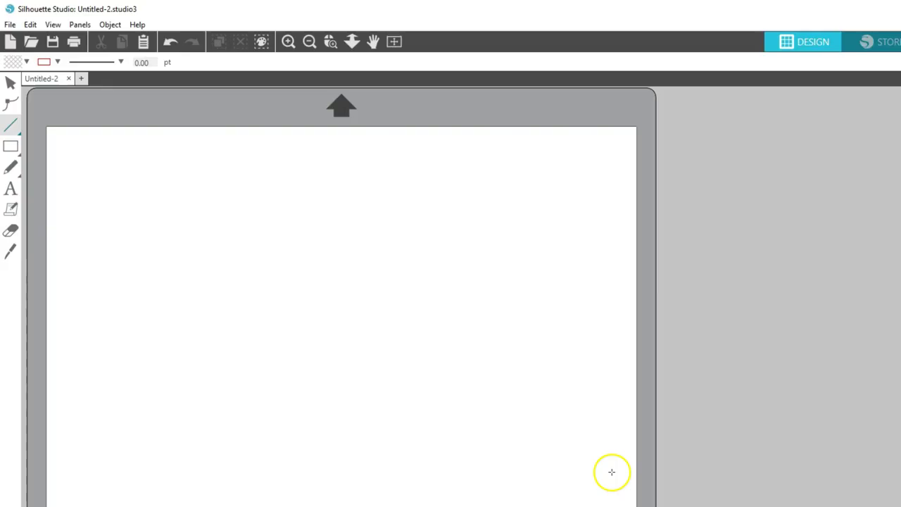
left_click(135, 306)
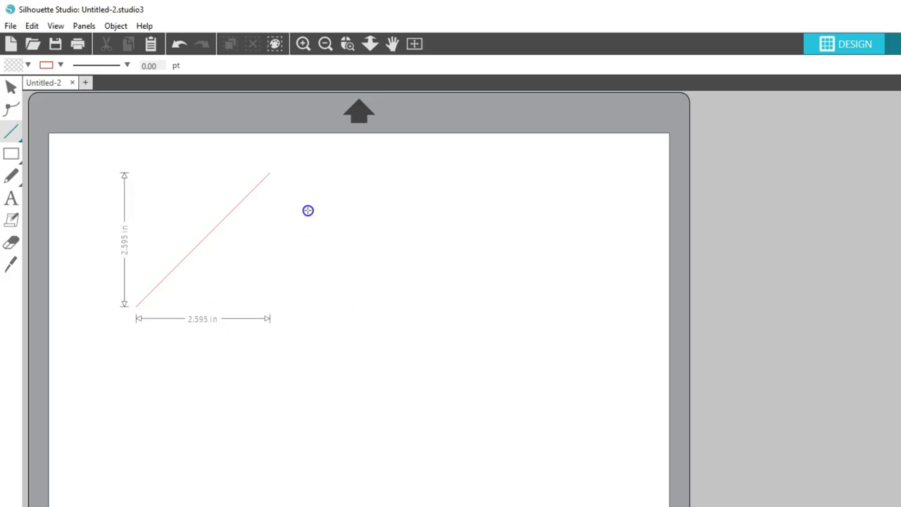
left_click(219, 191)
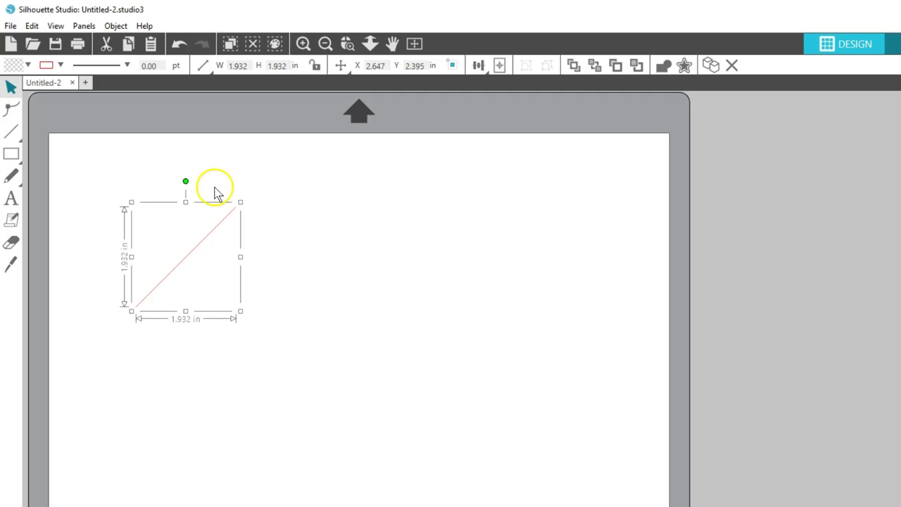
mouse_move(11, 156)
mouse_move(14, 131)
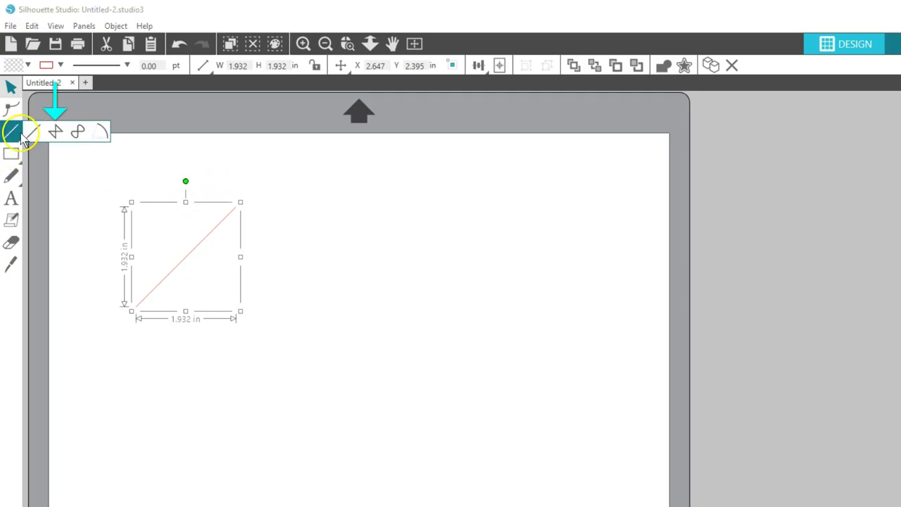
left_click(55, 131)
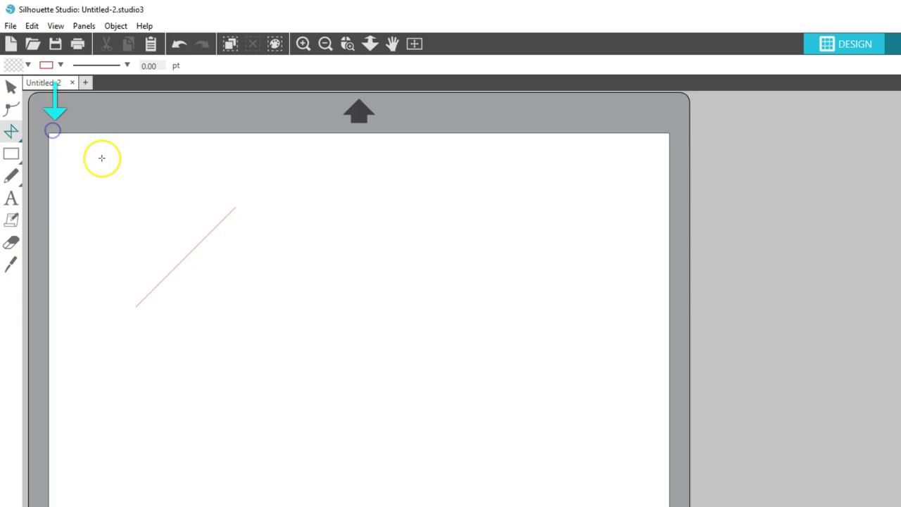
left_click(277, 231)
left_click(314, 366)
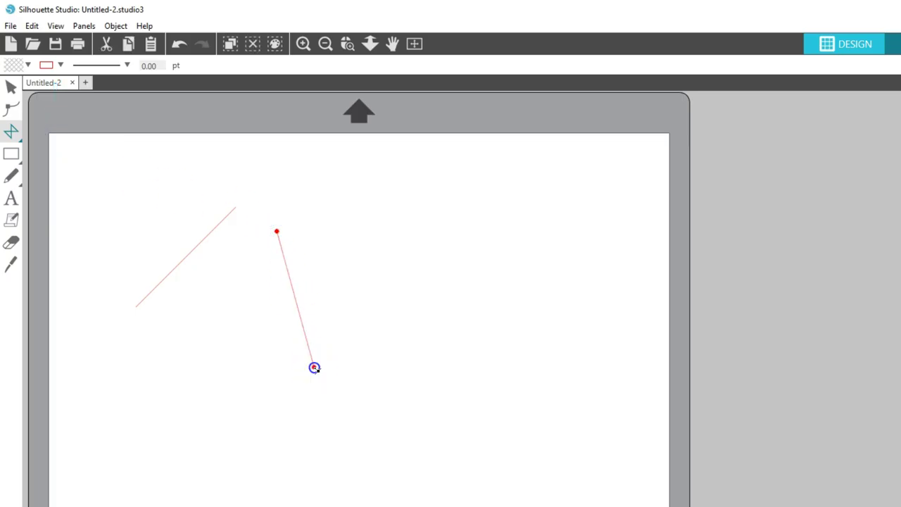
left_click(366, 295)
left_click(422, 382)
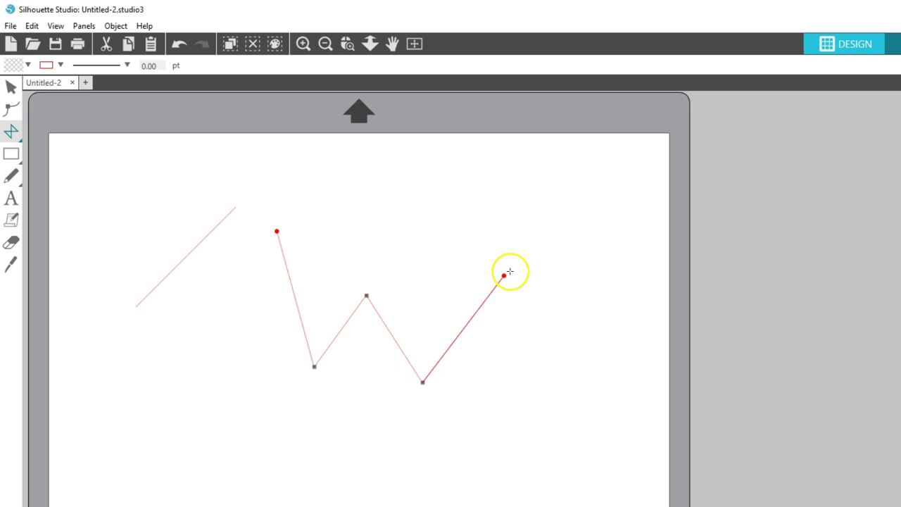
double_click(536, 270)
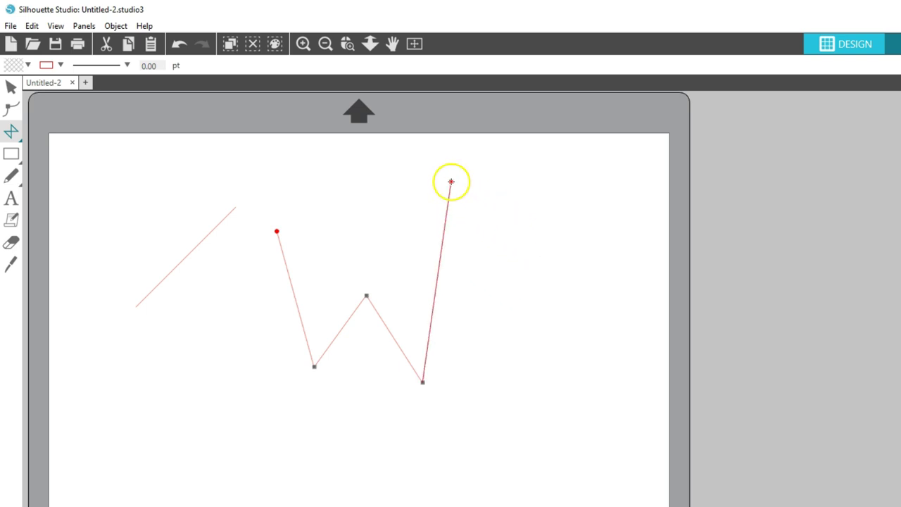
left_click(499, 216)
left_click(414, 163)
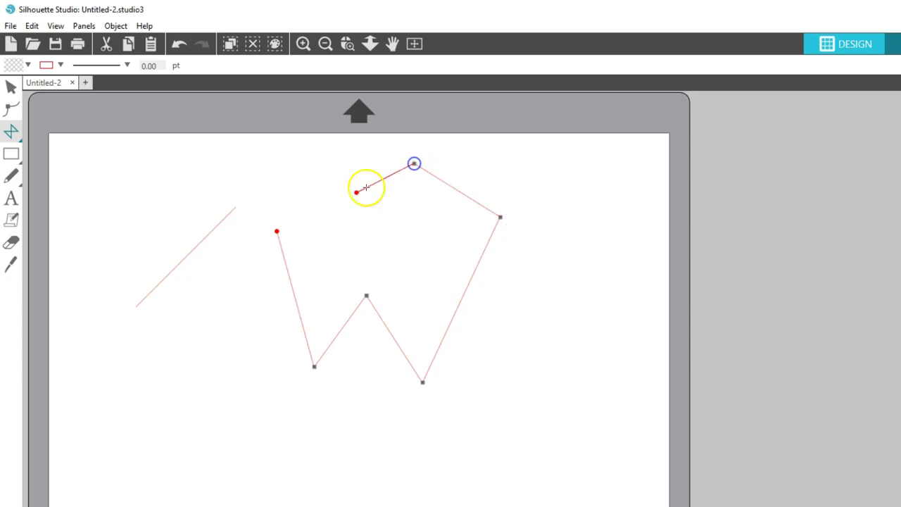
left_click(277, 231)
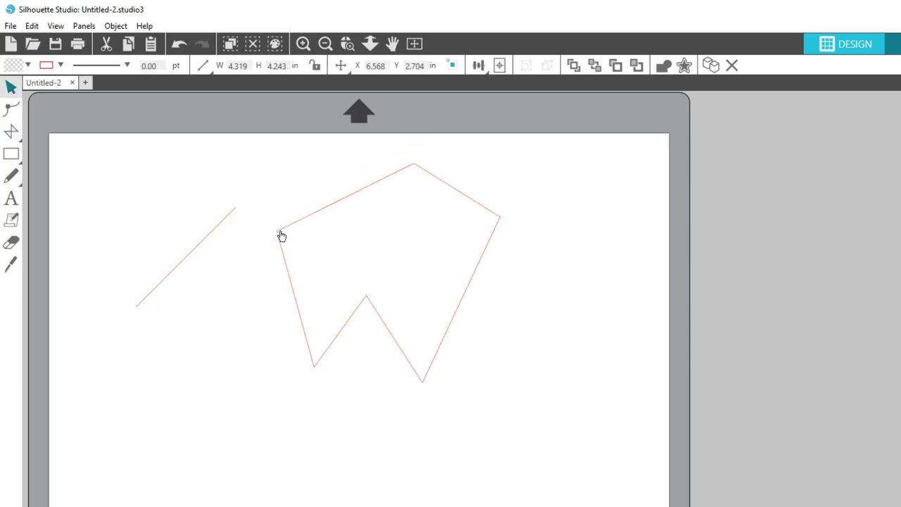
left_click(211, 217)
left_click(56, 132)
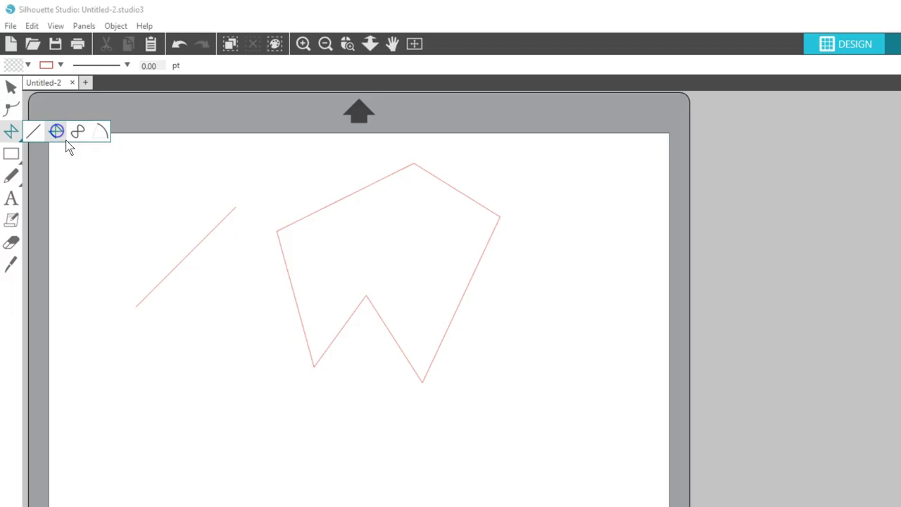
left_click(171, 366)
left_click(226, 443)
left_click(256, 398)
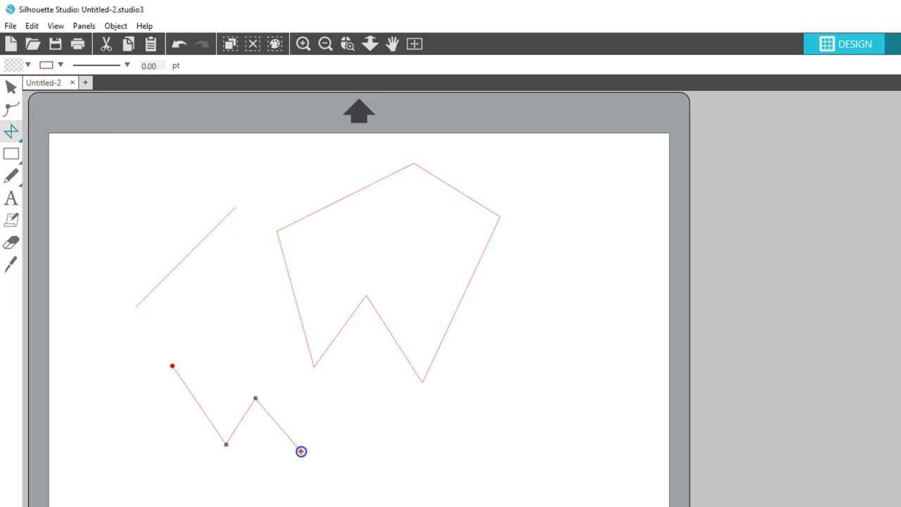
left_click(300, 451)
double_click(324, 409)
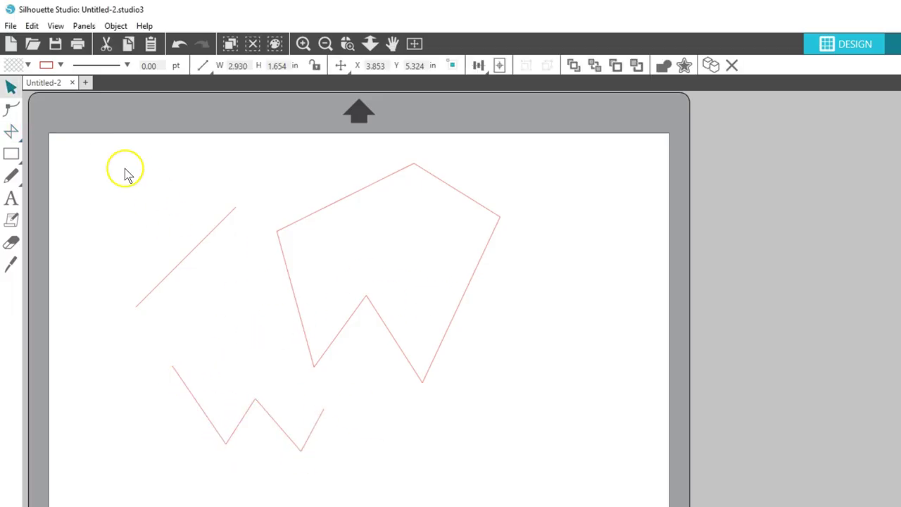
left_click_drag(131, 197, 392, 406)
key("Delete")
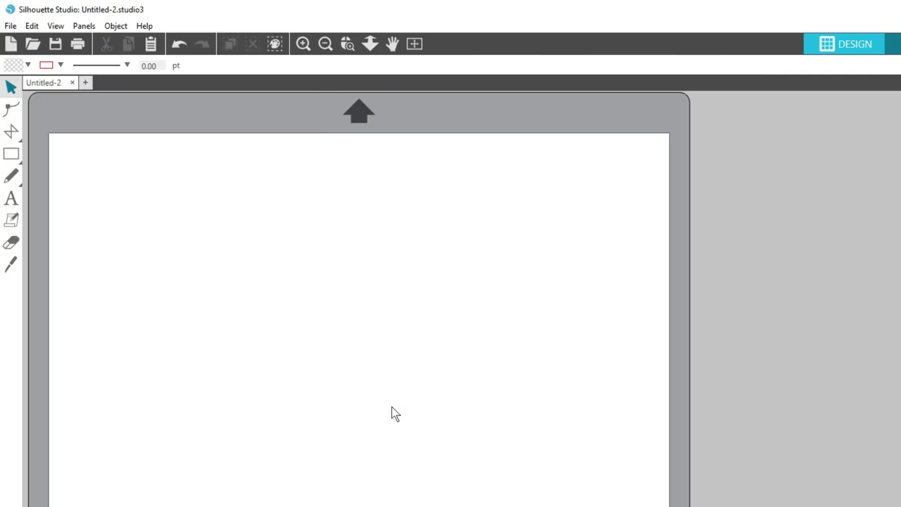
Draw a closed six-point curve, rounded on top with a bottom notch, and enter point editing
left_click(12, 131)
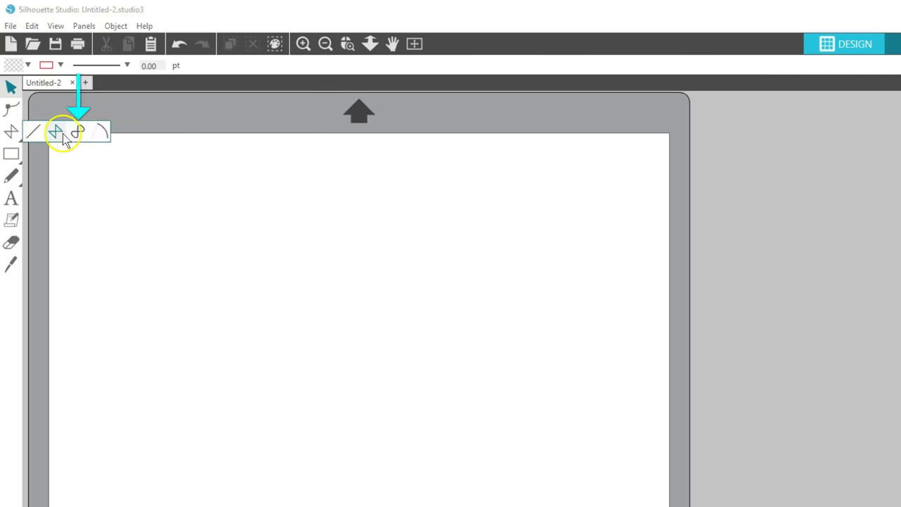
left_click(76, 131)
left_click(140, 299)
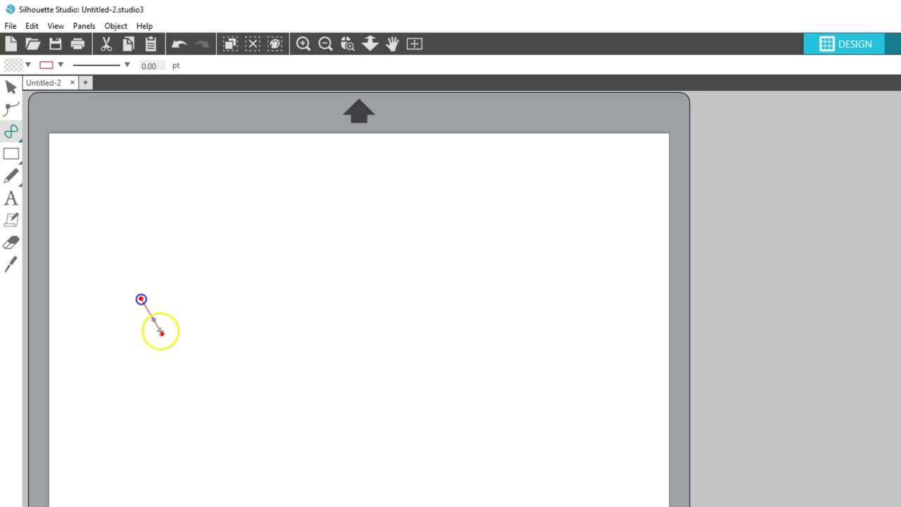
left_click(207, 408)
left_click(278, 329)
left_click(344, 401)
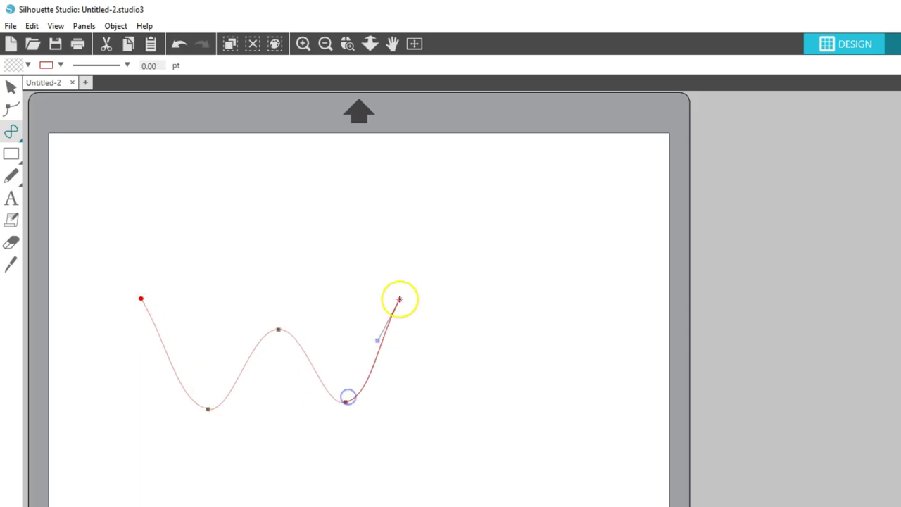
left_click(405, 288)
left_click(281, 184)
left_click(141, 297)
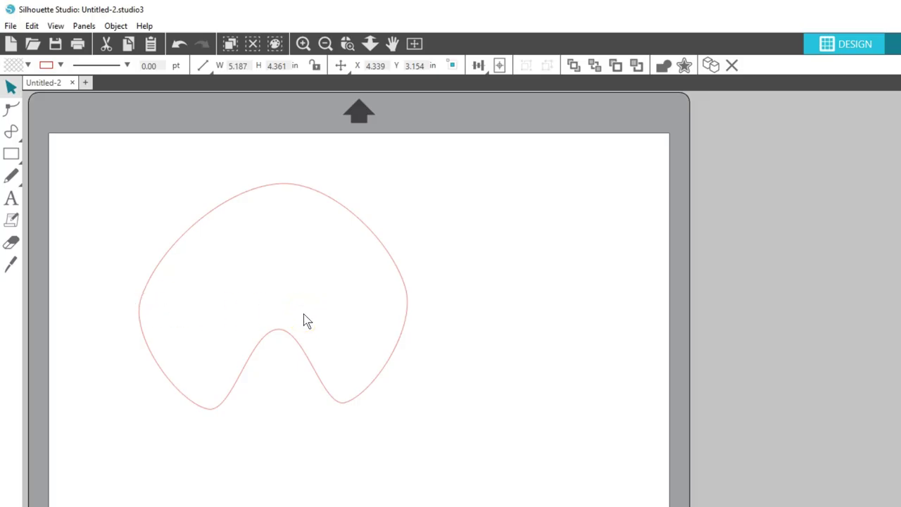
left_click(12, 110)
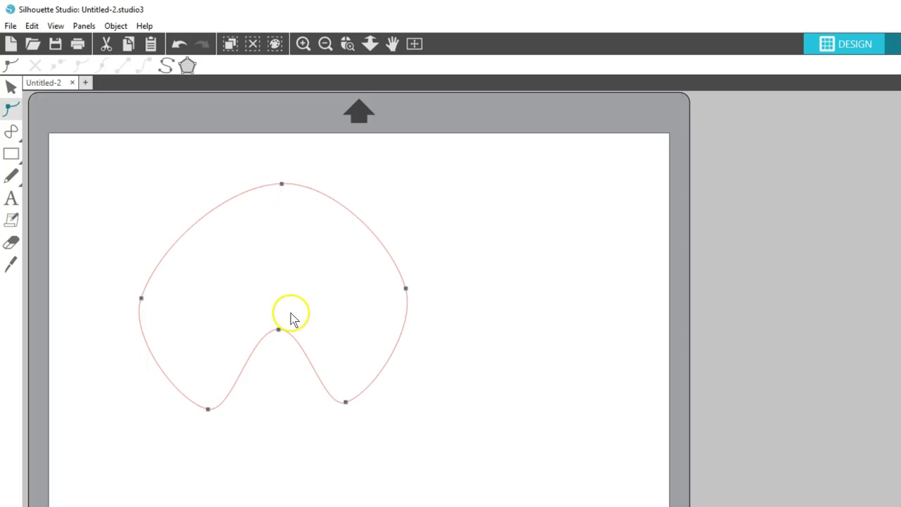
Pull out the notch's middle node handles to widen the notch's left side
left_click(279, 330)
left_click_drag(307, 328, 327, 329)
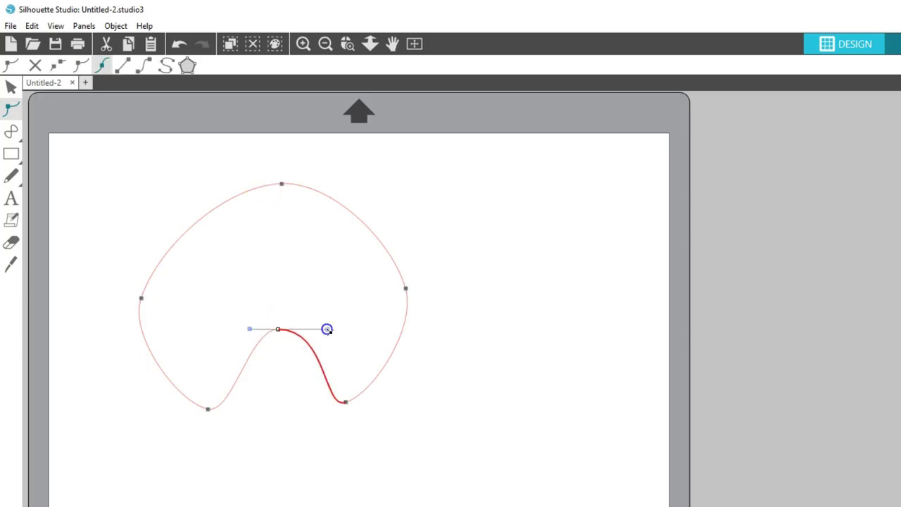
left_click(235, 328)
left_click(272, 333)
double_click(273, 333)
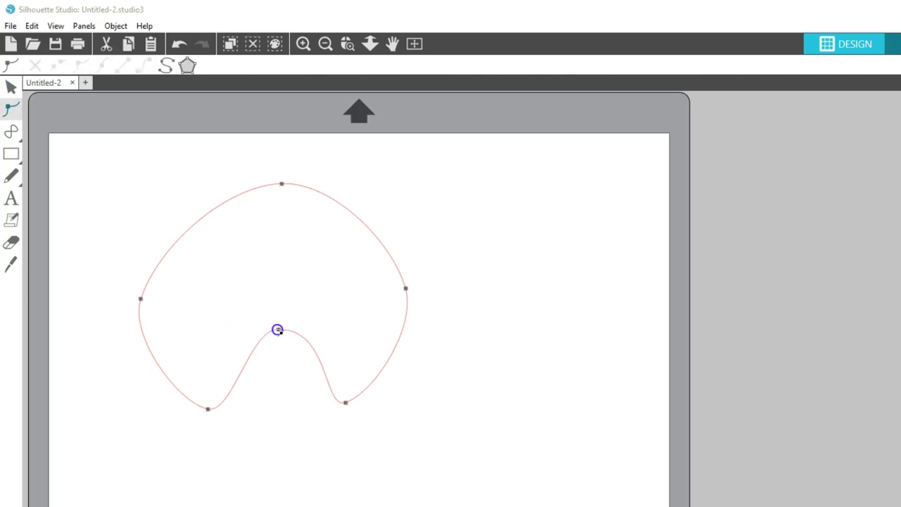
left_click(278, 329)
left_click_drag(248, 329, 229, 330)
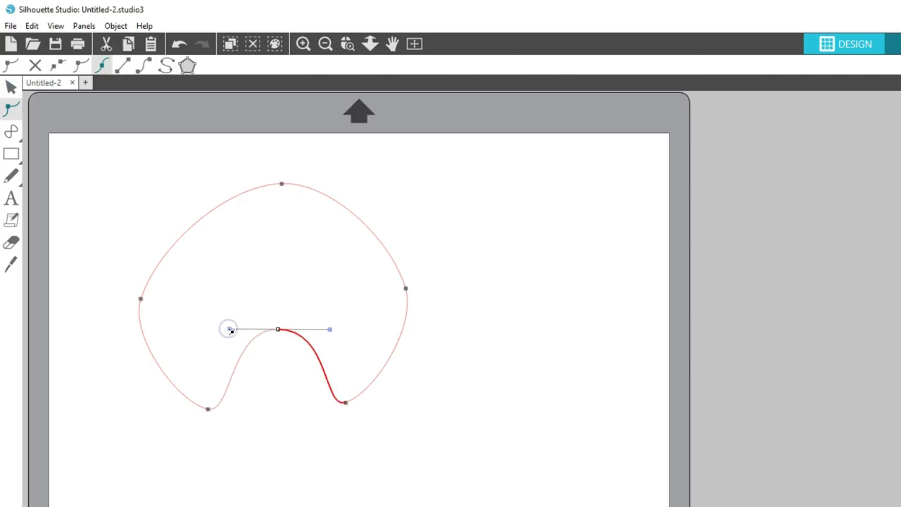
Reshape the bottom-right and lower-left bends, then delete the whole curved shape
left_click(345, 403)
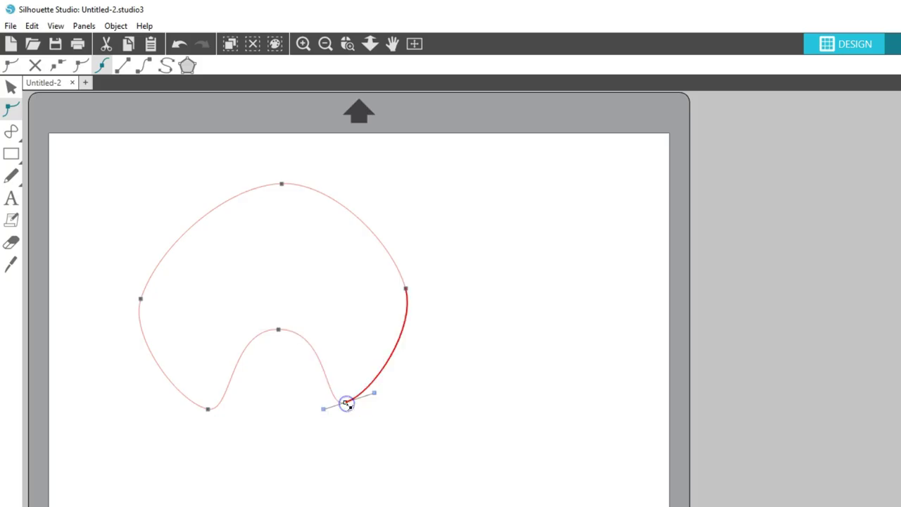
mouse_move(325, 411)
left_mouse_down()
mouse_move(316, 392)
mouse_move(315, 410)
mouse_move(315, 399)
left_mouse_up()
left_click(209, 409)
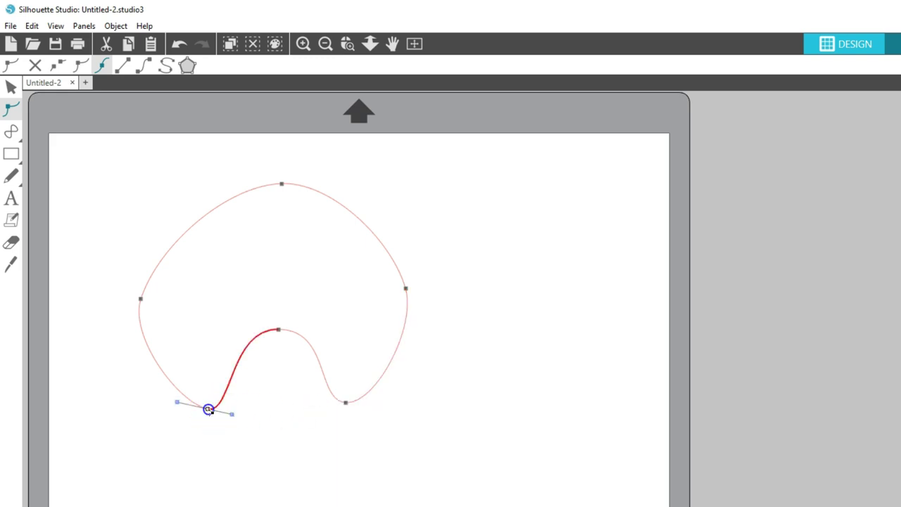
left_click_drag(227, 413, 264, 405)
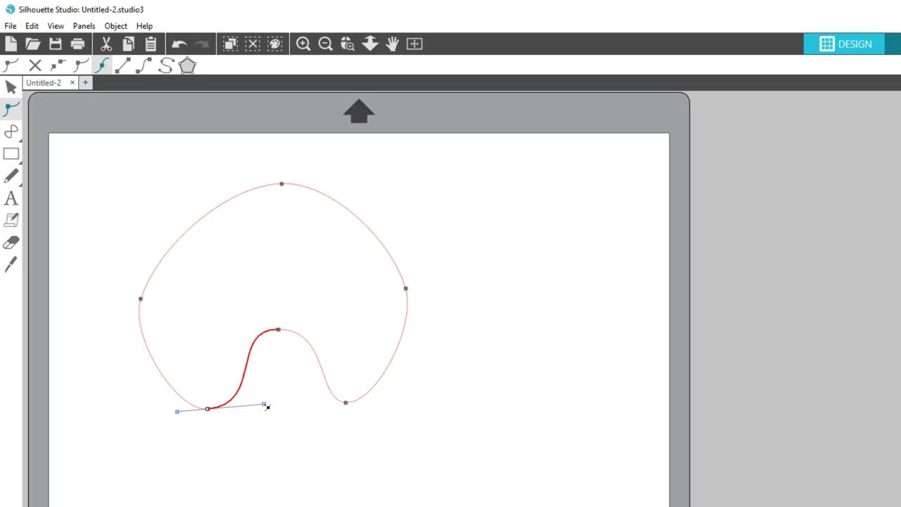
left_click(232, 307)
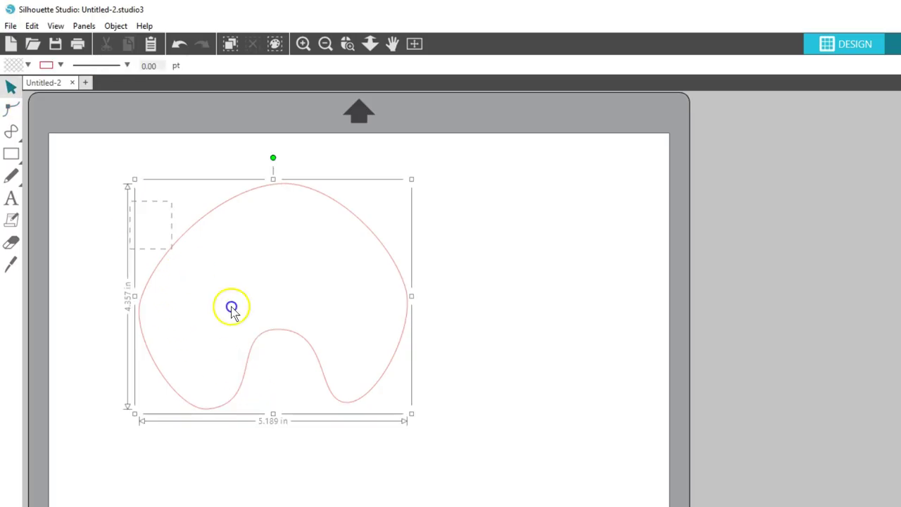
key("Delete")
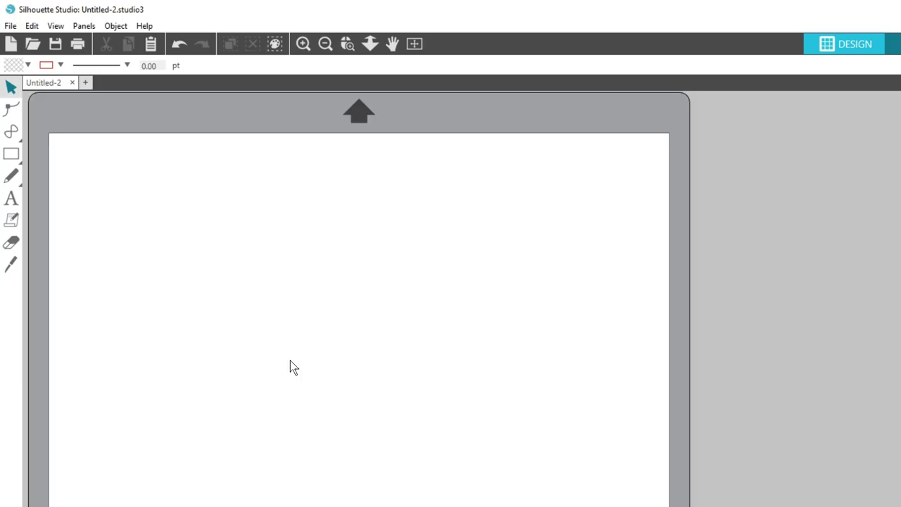
left_click(11, 132)
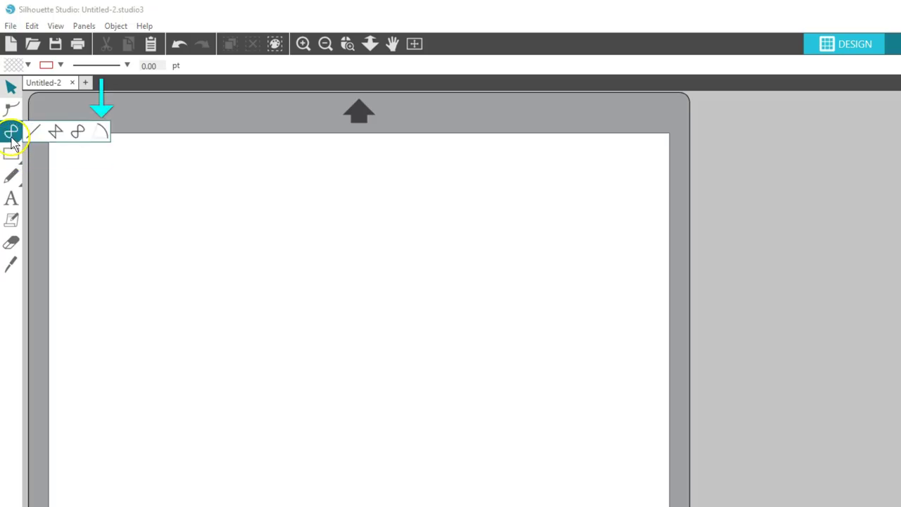
left_click(103, 134)
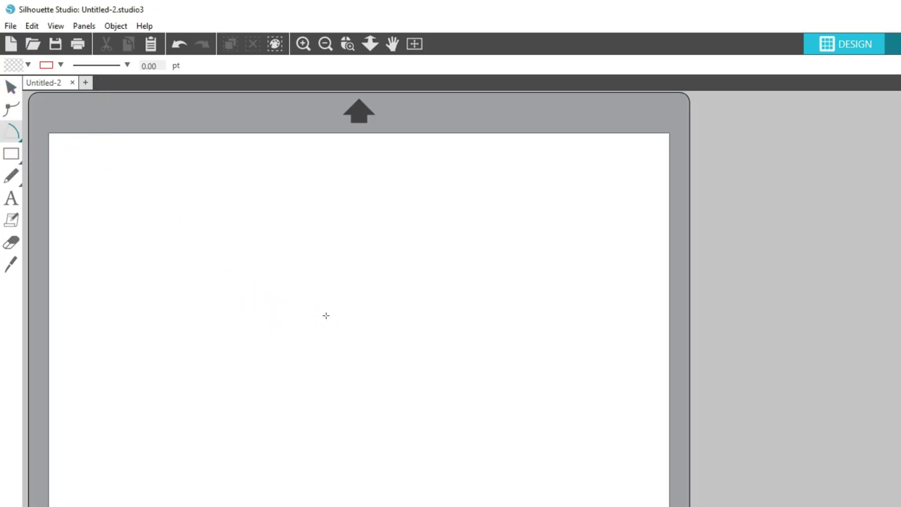
left_click_drag(326, 315, 388, 318)
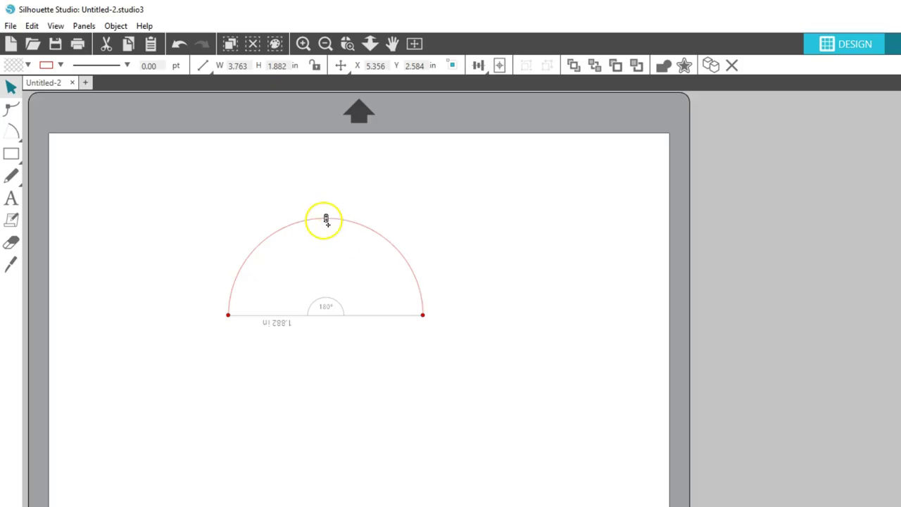
left_click_drag(325, 217, 325, 170)
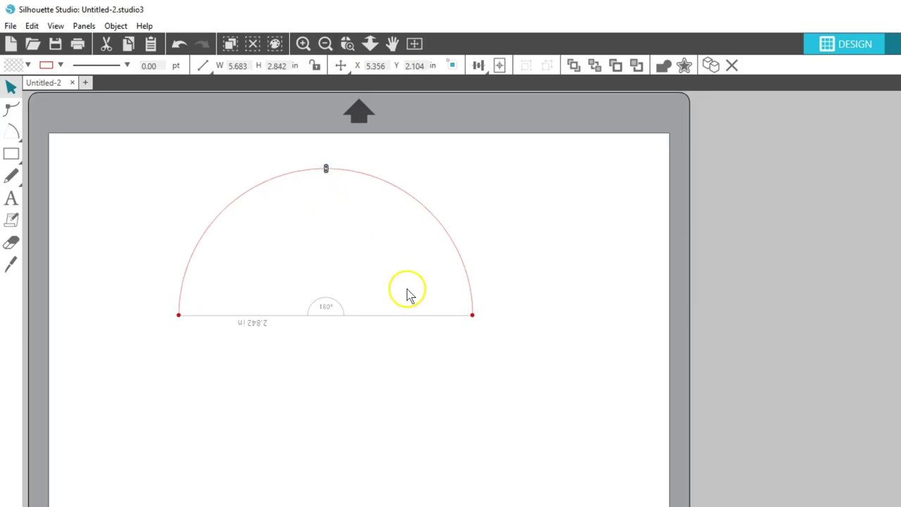
left_click_drag(471, 316, 444, 290)
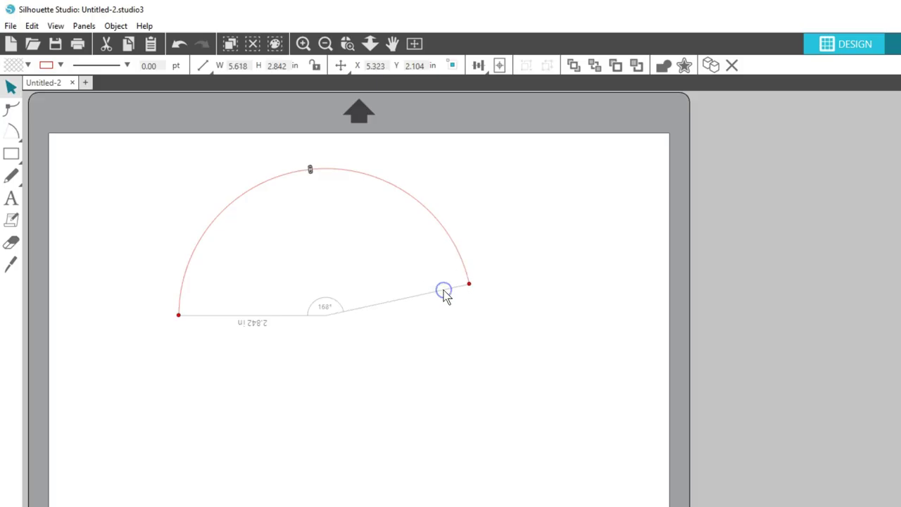
left_click(434, 222)
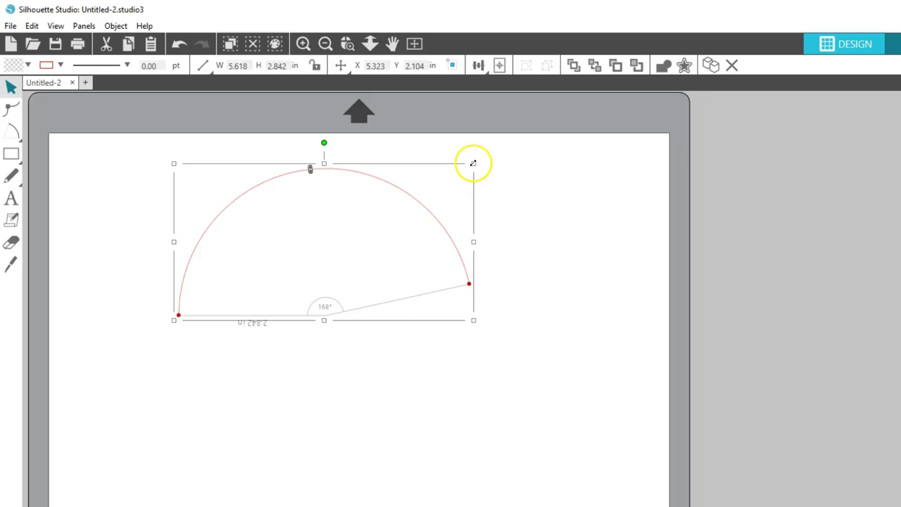
left_click_drag(473, 163, 396, 207)
left_click_drag(293, 187, 346, 244)
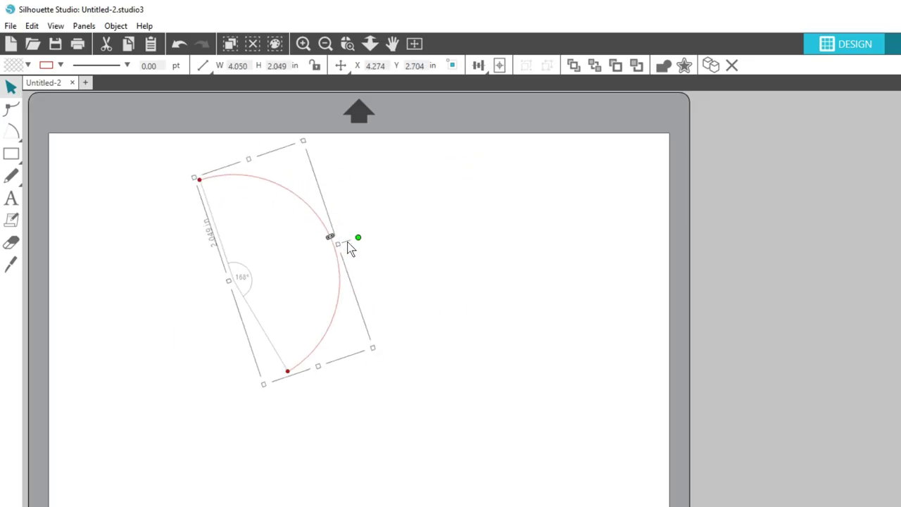
key("Delete")
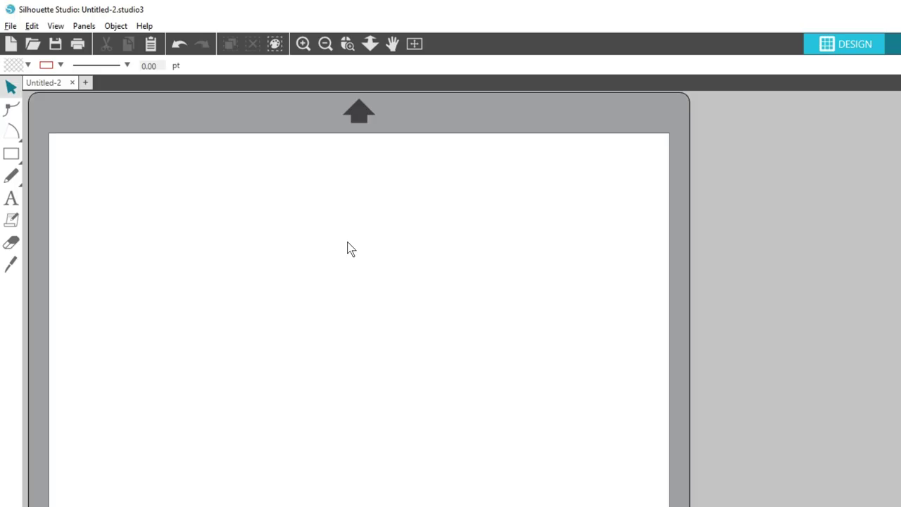
left_click(11, 153)
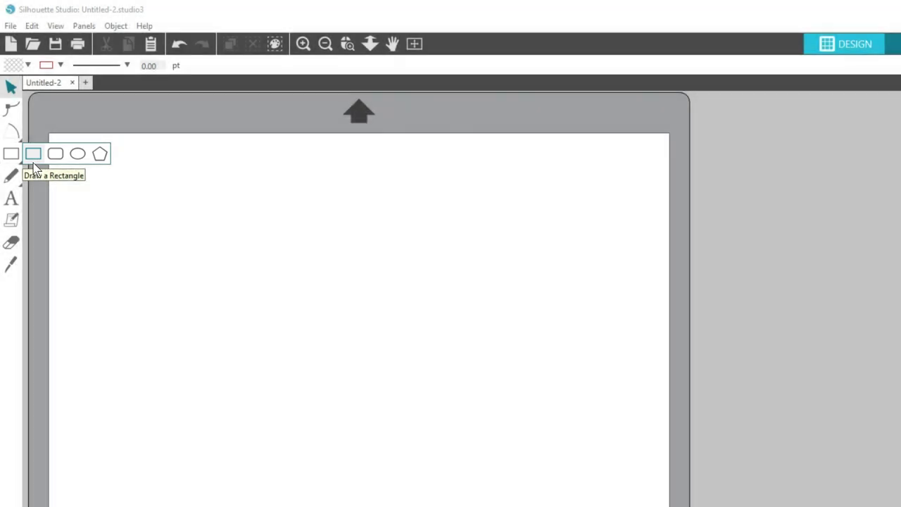
left_click(33, 154)
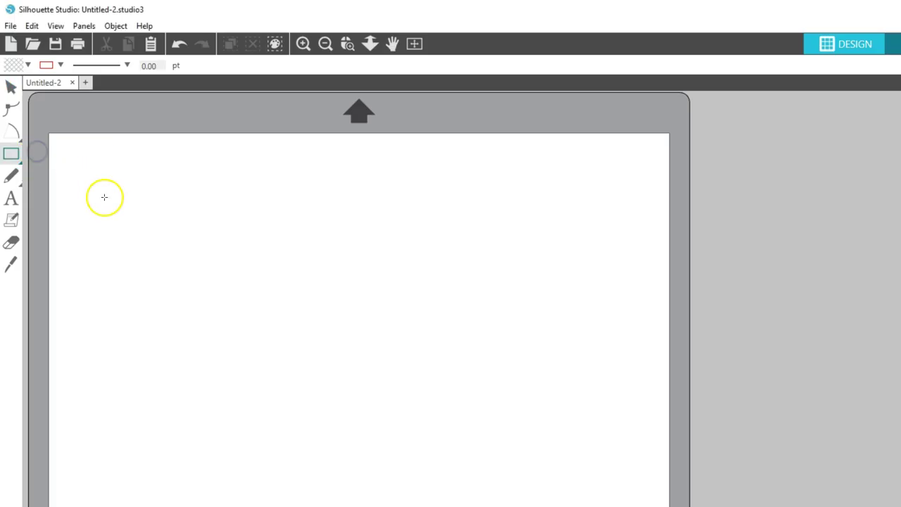
mouse_move(103, 197)
left_mouse_down()
mouse_move(328, 269)
mouse_move(221, 268)
mouse_move(288, 352)
mouse_move(230, 288)
left_mouse_up()
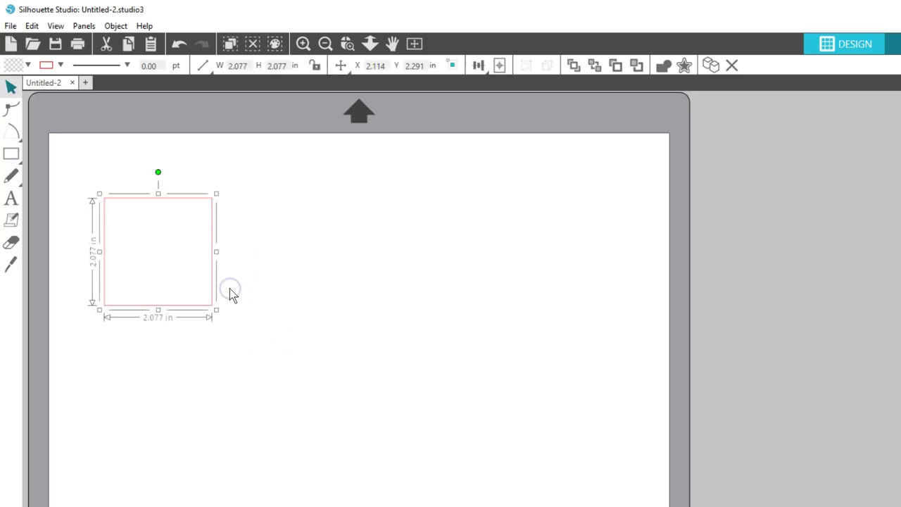
mouse_move(11, 154)
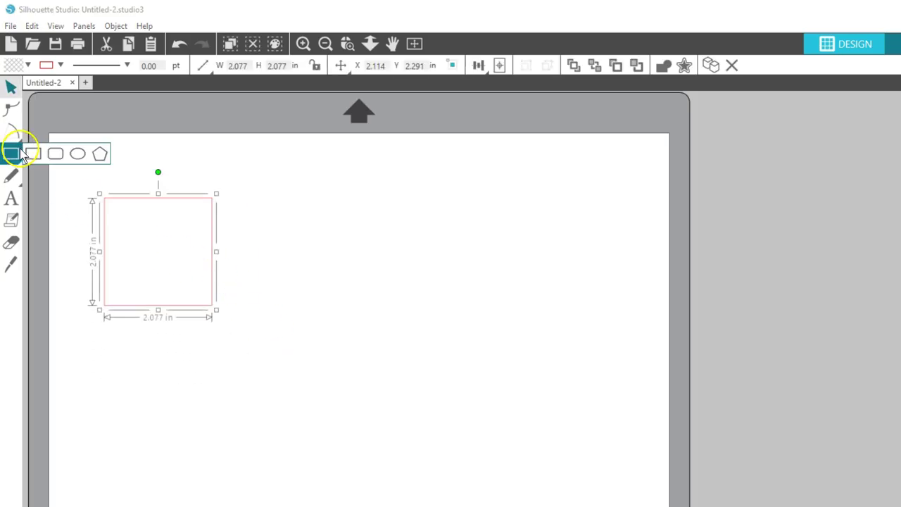
left_click(63, 152)
left_click_drag(246, 202, 438, 308)
left_click(259, 202)
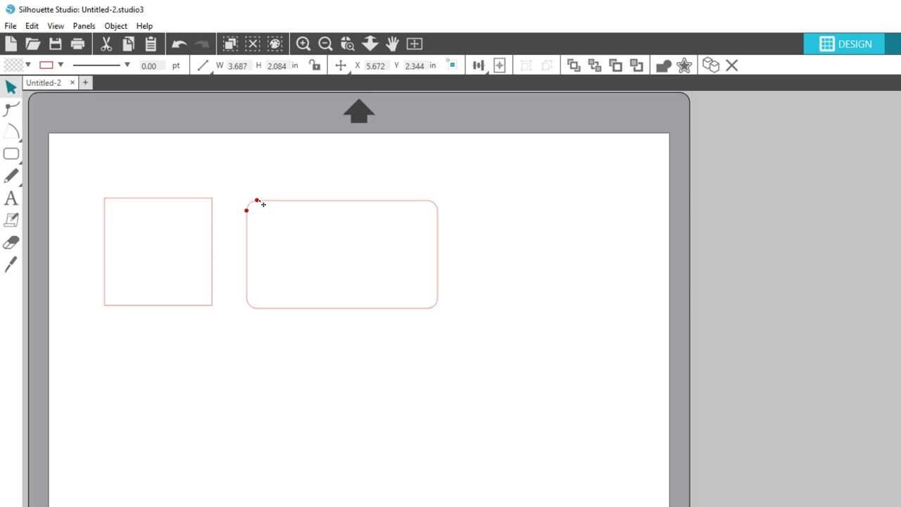
left_click_drag(262, 200, 287, 203)
left_click(247, 231)
mouse_move(251, 233)
left_mouse_down()
mouse_move(246, 251)
mouse_move(250, 223)
left_mouse_up()
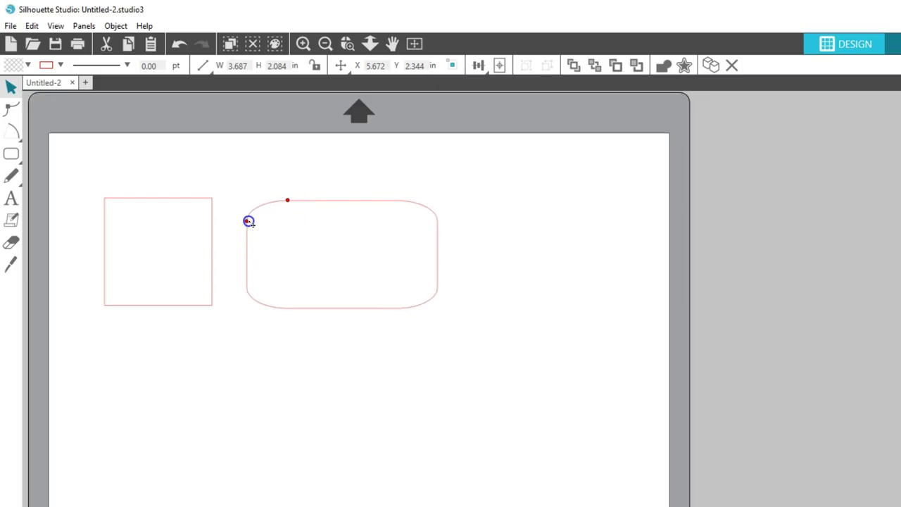
key("ctrl+a")
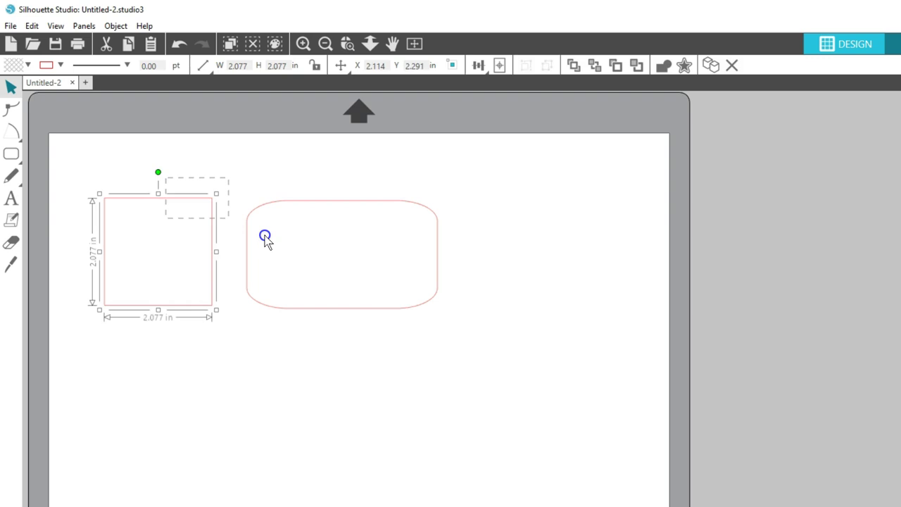
key("Delete")
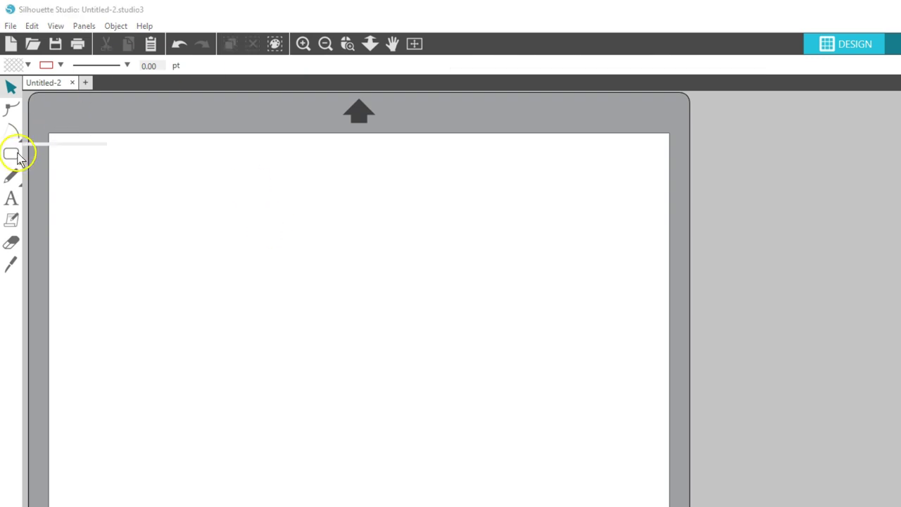
Draw a circle near the mat's top-left, then delete it
left_click(11, 153)
left_click(74, 154)
left_click_drag(117, 200, 272, 290)
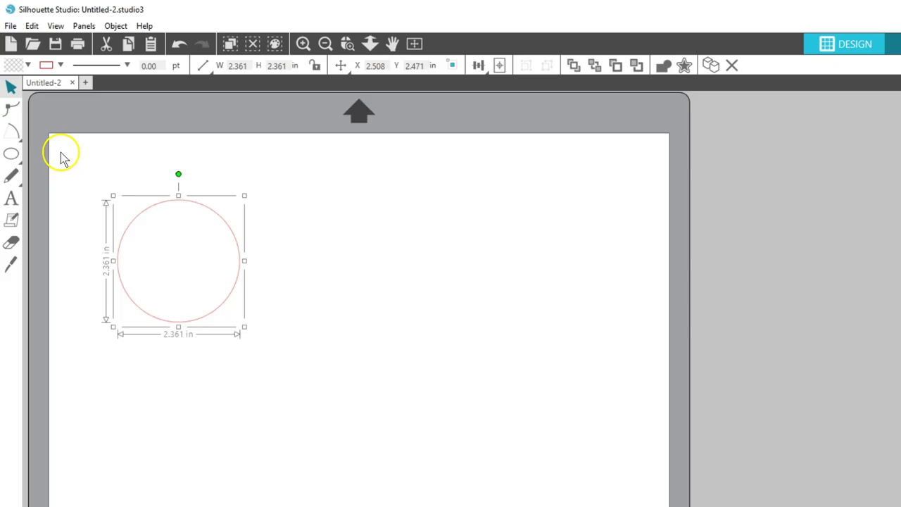
key("Delete")
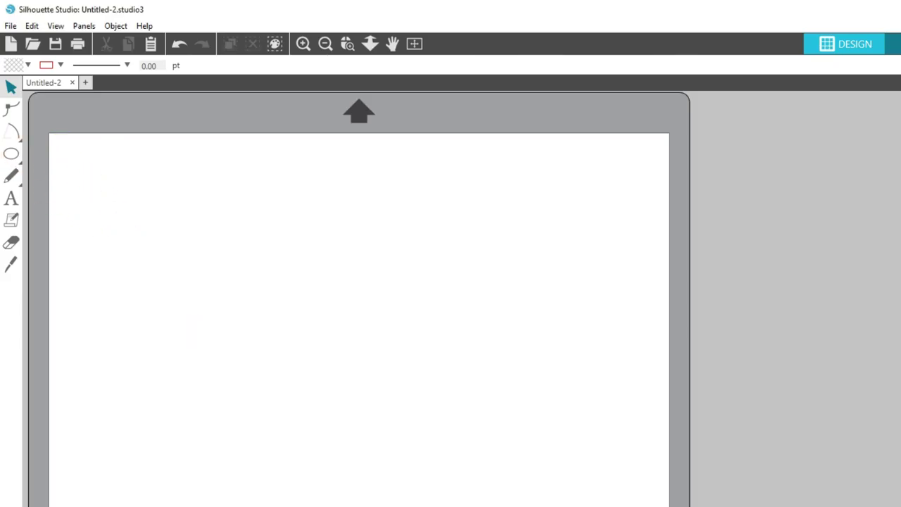
Draw a pentagon with the Polygon tool and reduce it to three sides
mouse_move(10, 152)
left_click(101, 154)
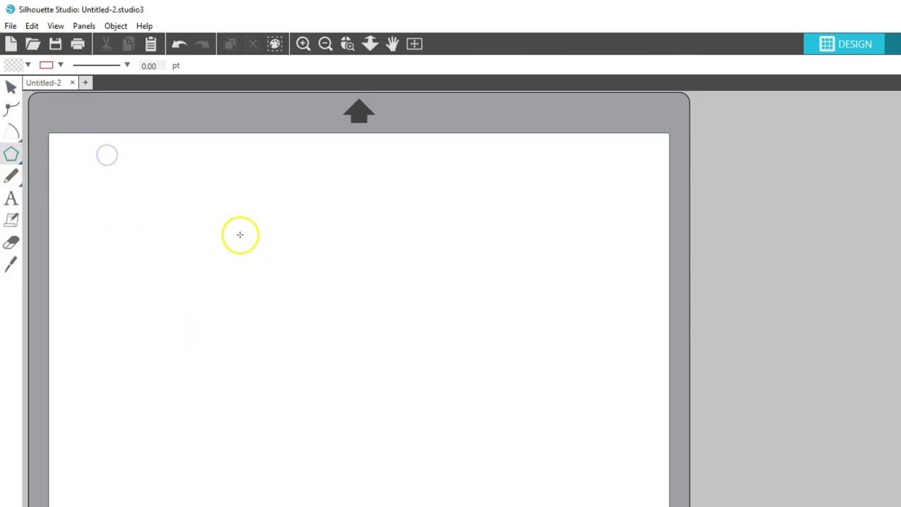
left_click_drag(240, 235, 292, 249)
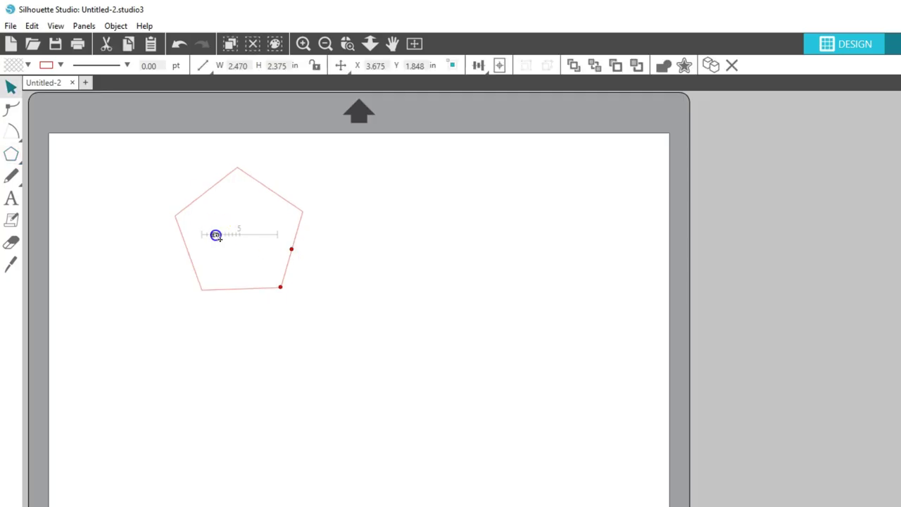
mouse_move(215, 234)
left_mouse_down()
mouse_move(227, 235)
mouse_move(204, 233)
left_mouse_up()
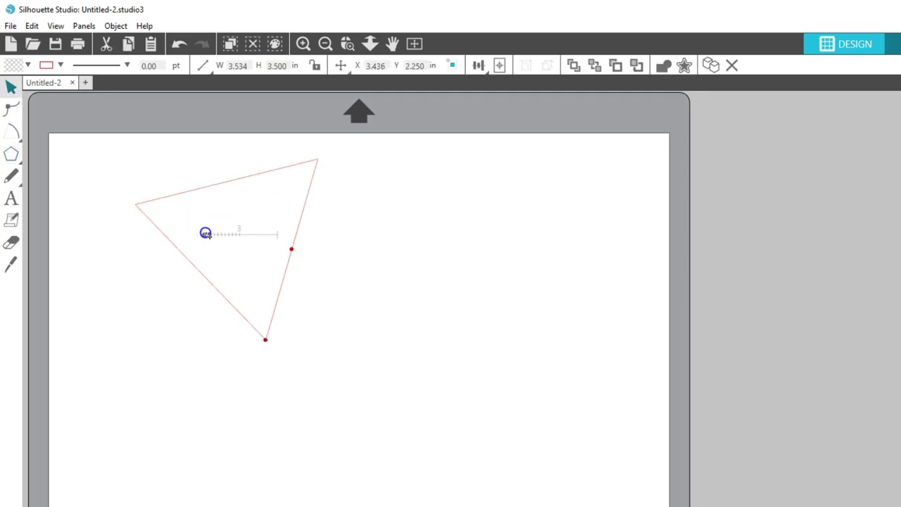
Delete the triangle and draw a sharp-cornered freehand zigzag line
left_click(257, 174)
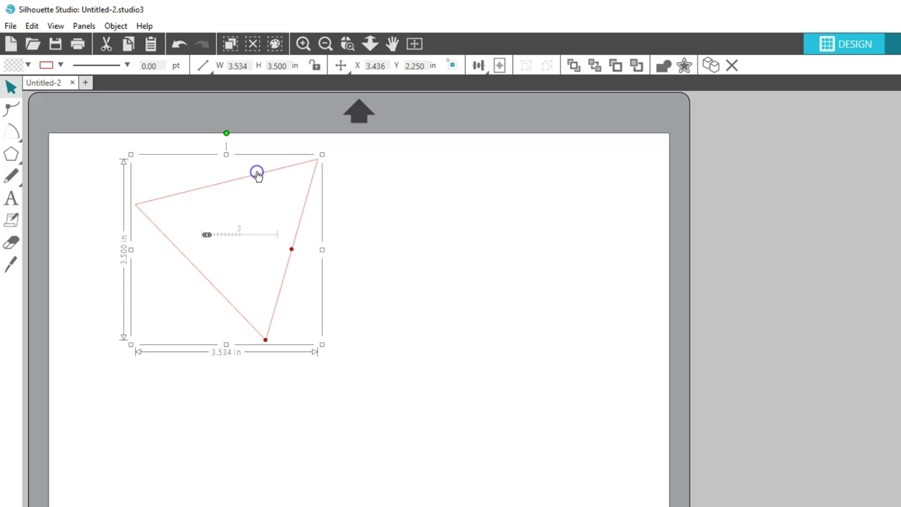
key("Delete")
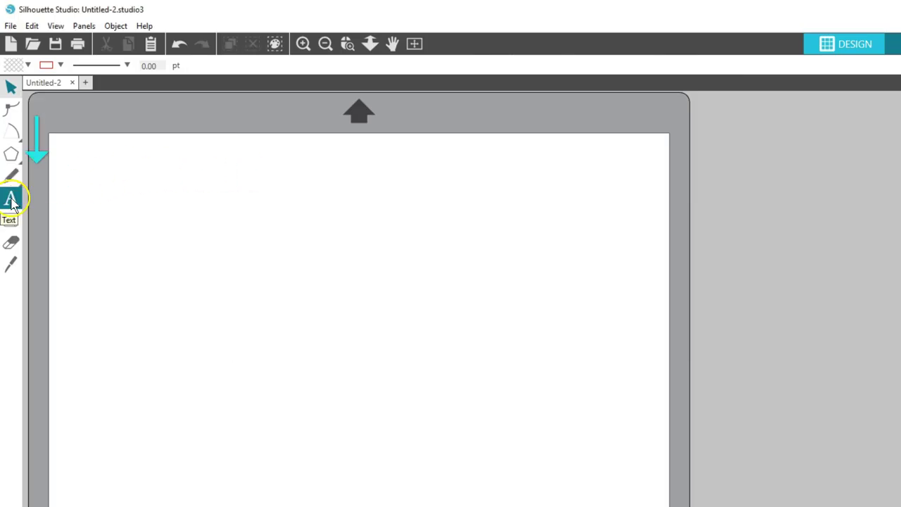
left_click(34, 176)
mouse_move(137, 248)
left_mouse_down()
mouse_move(195, 227)
mouse_move(155, 301)
mouse_move(215, 277)
mouse_move(187, 321)
mouse_move(222, 311)
mouse_move(200, 368)
mouse_move(230, 365)
mouse_move(227, 396)
left_mouse_up()
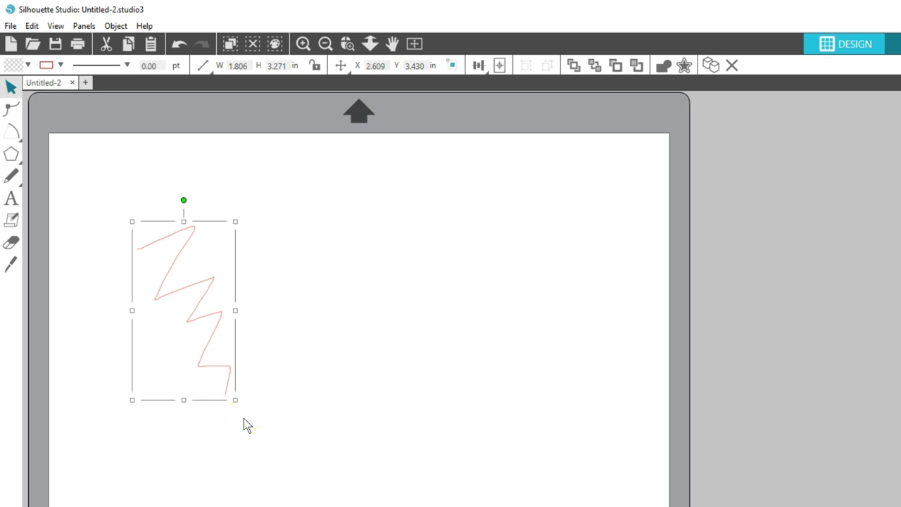
Draw a smoothed, curving zigzag to the right of the first one
mouse_move(10, 176)
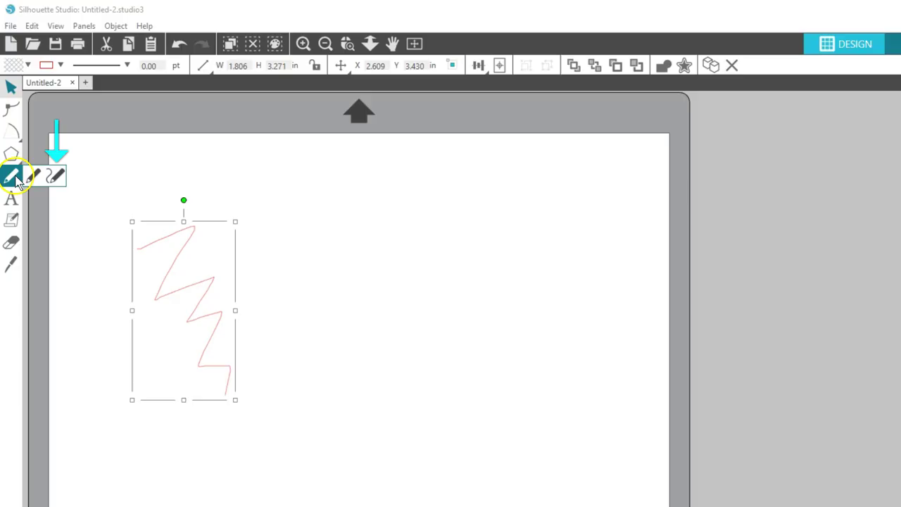
left_click(58, 176)
left_click(249, 227)
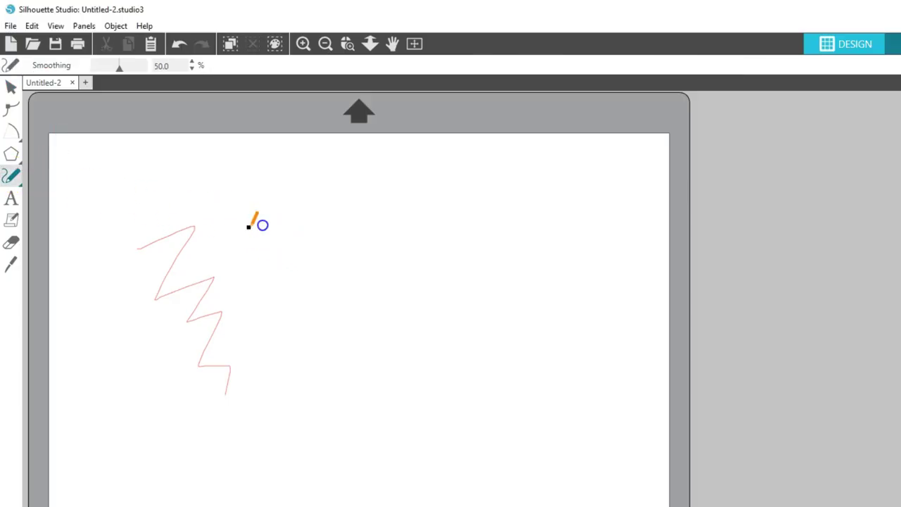
left_click(318, 222)
mouse_move(270, 300)
left_mouse_down()
mouse_move(344, 269)
mouse_move(307, 330)
mouse_move(366, 314)
mouse_move(338, 380)
mouse_move(385, 363)
mouse_move(373, 406)
left_mouse_up()
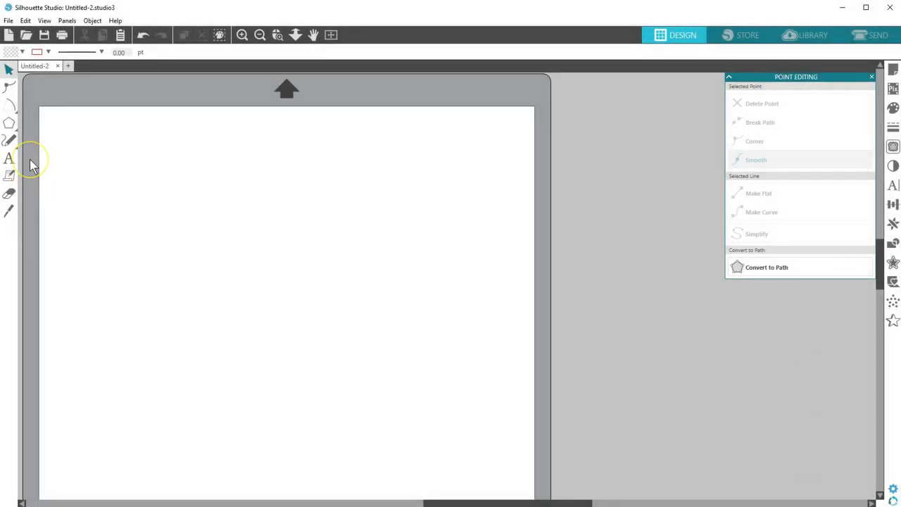
Close the Point Editing panel and add the text 'Silhouette' at the mat's left
left_click(872, 78)
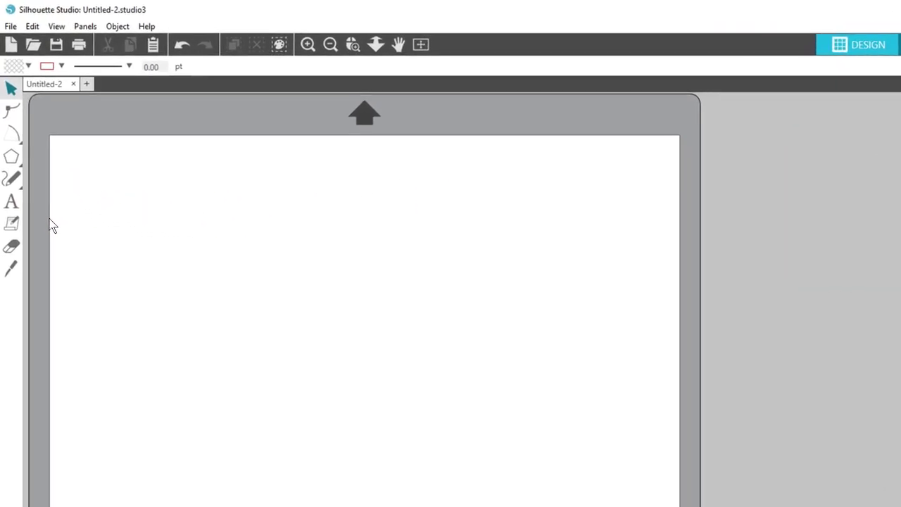
left_click(12, 206)
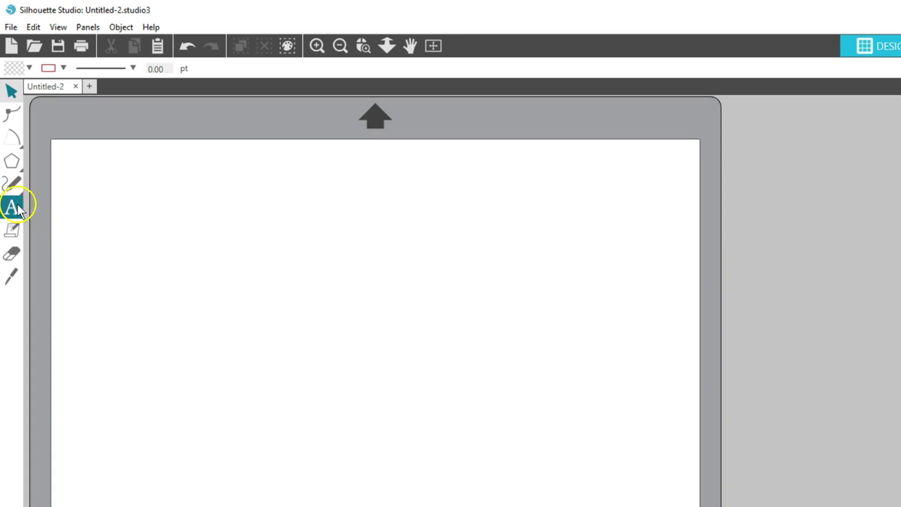
left_click(107, 268)
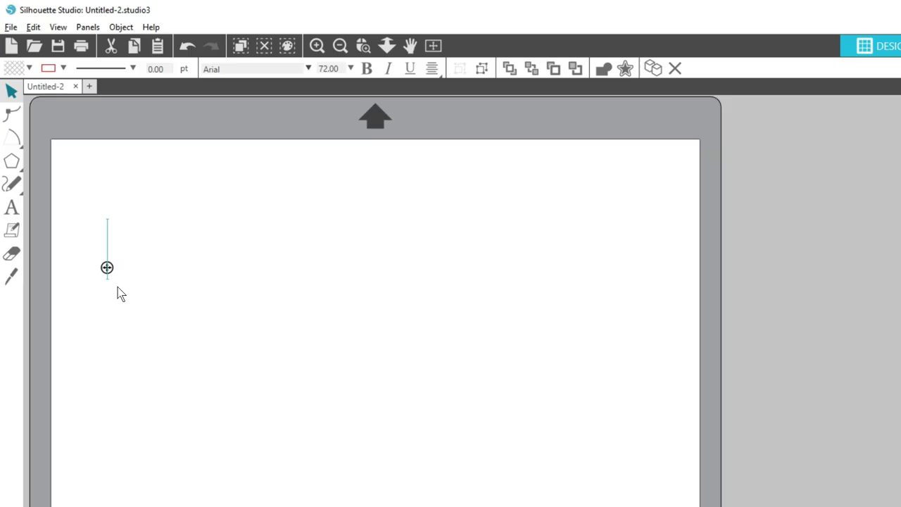
type("Silhouette")
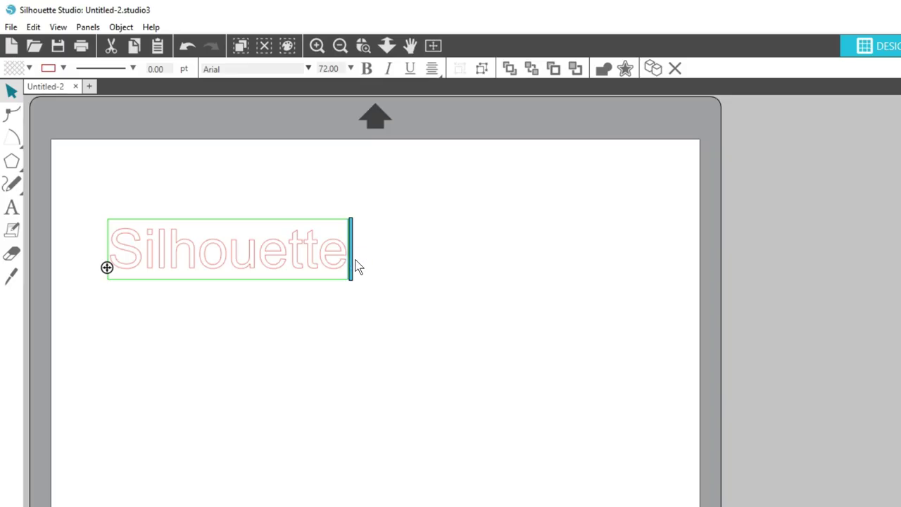
Set 'Silhouette' in KB Lemon and Honey at size 144, left-aligned
left_click(337, 259)
left_click_drag(346, 259, 111, 249)
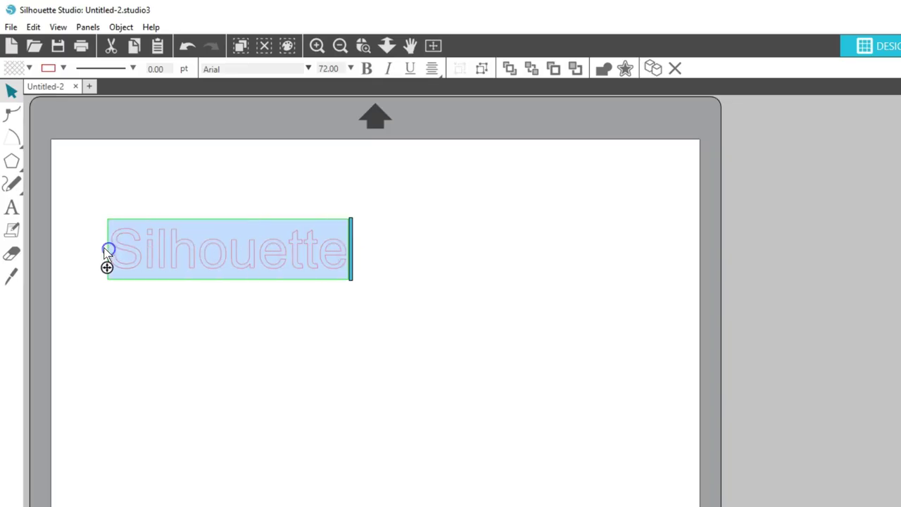
left_click(307, 69)
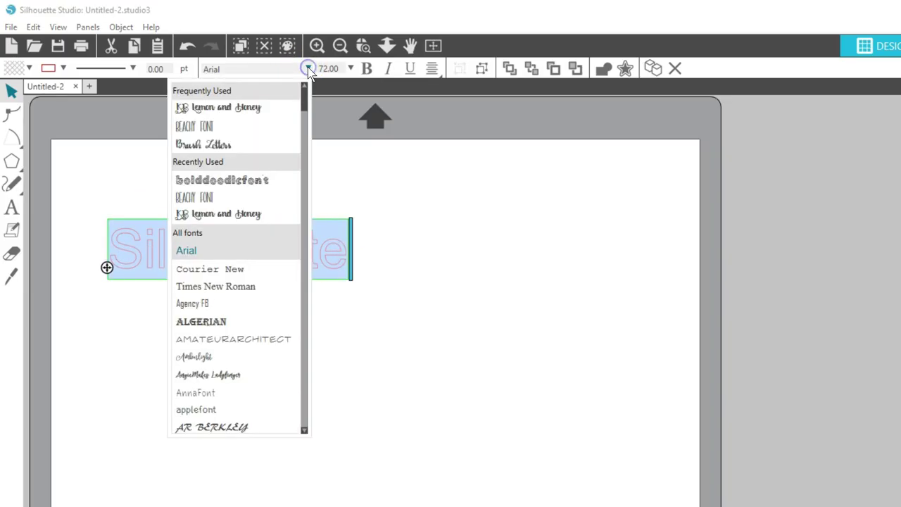
left_click(253, 107)
left_click(351, 68)
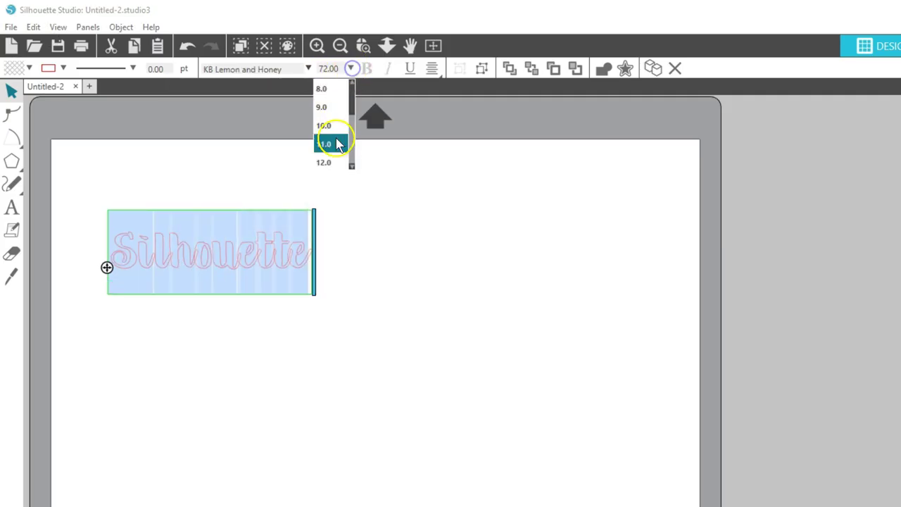
left_click_drag(352, 115, 354, 157)
left_click(331, 144)
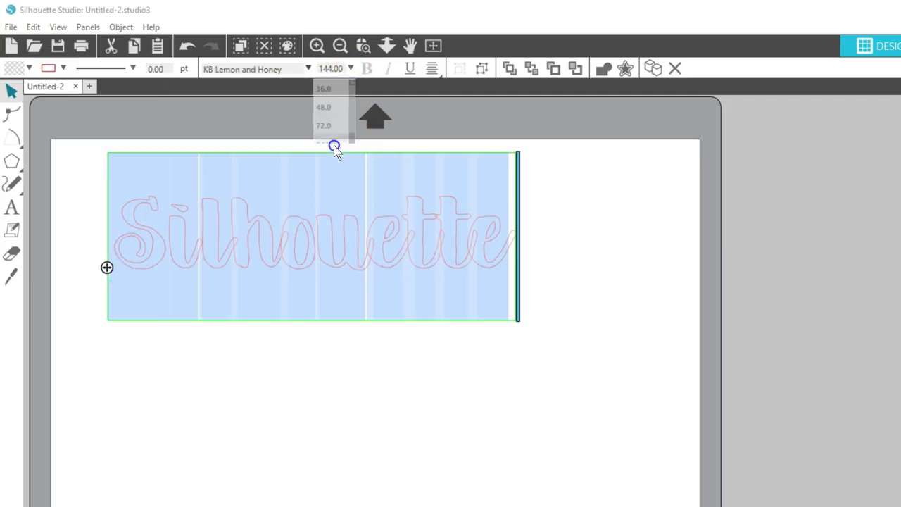
left_click(431, 68)
left_click(430, 89)
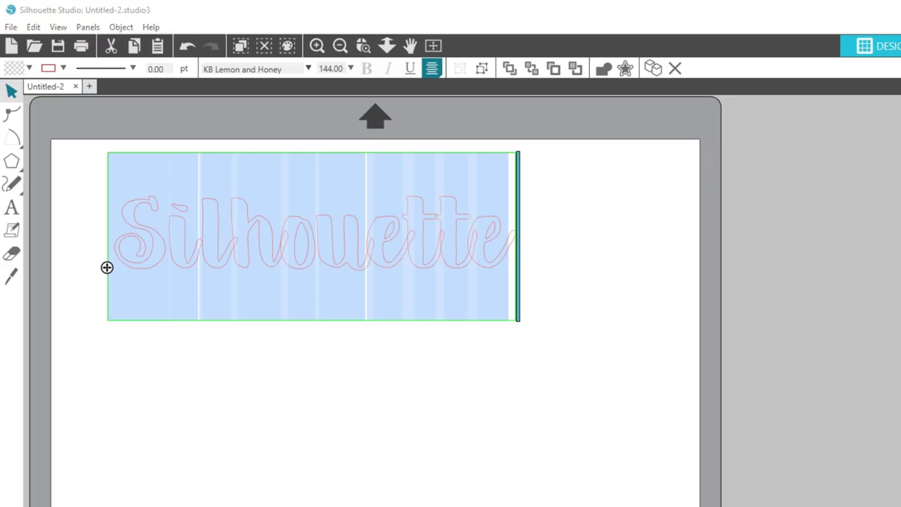
Add 'Studio' as a second line below 'Silhouette'
left_click(511, 244)
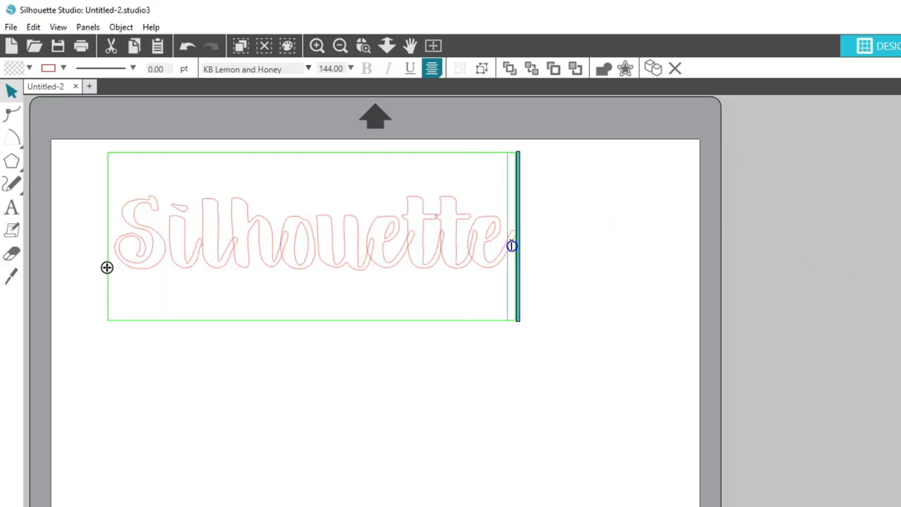
key("Return")
type("Studio")
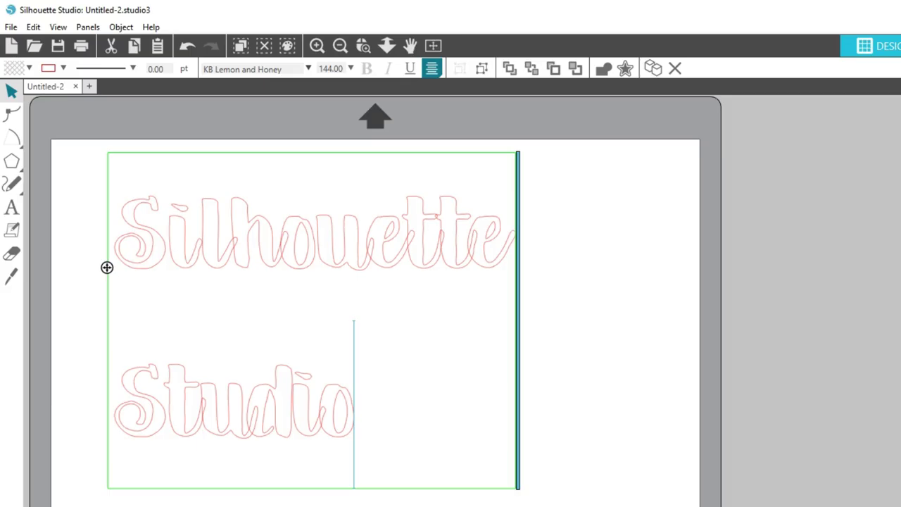
Change the text to Beachy Font and centre STUDIO under SILHOUETTE
left_click(535, 424)
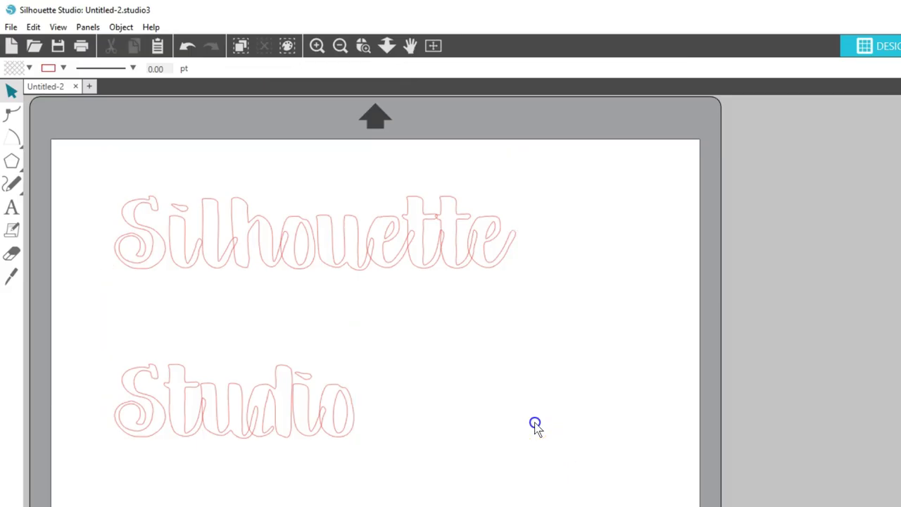
left_click(370, 253)
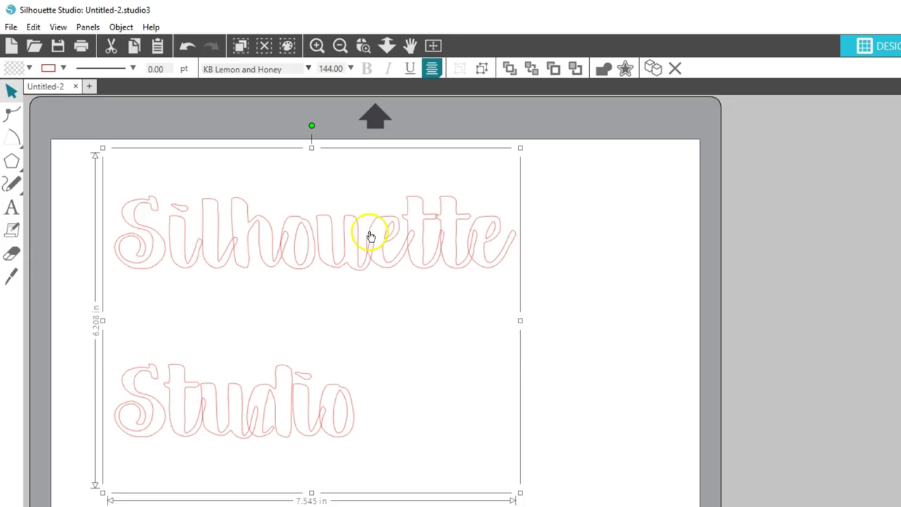
left_click(307, 68)
left_click(212, 126)
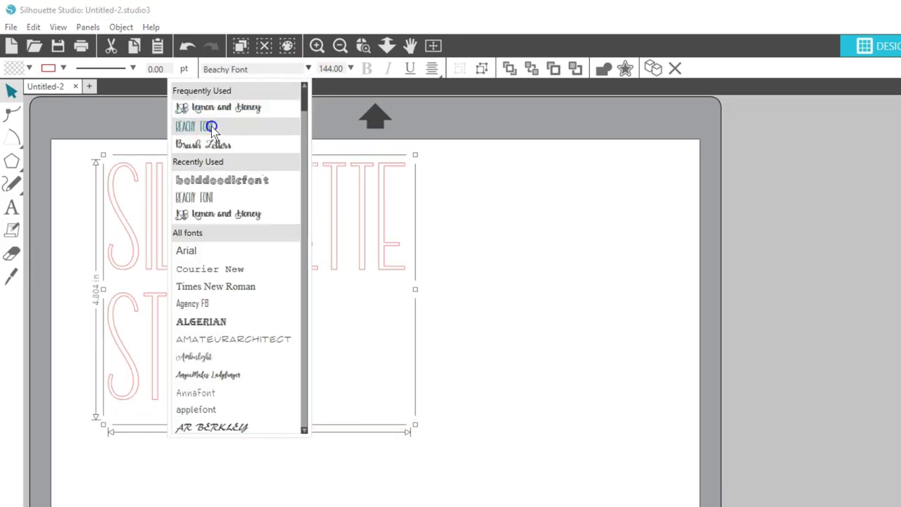
left_click(432, 71)
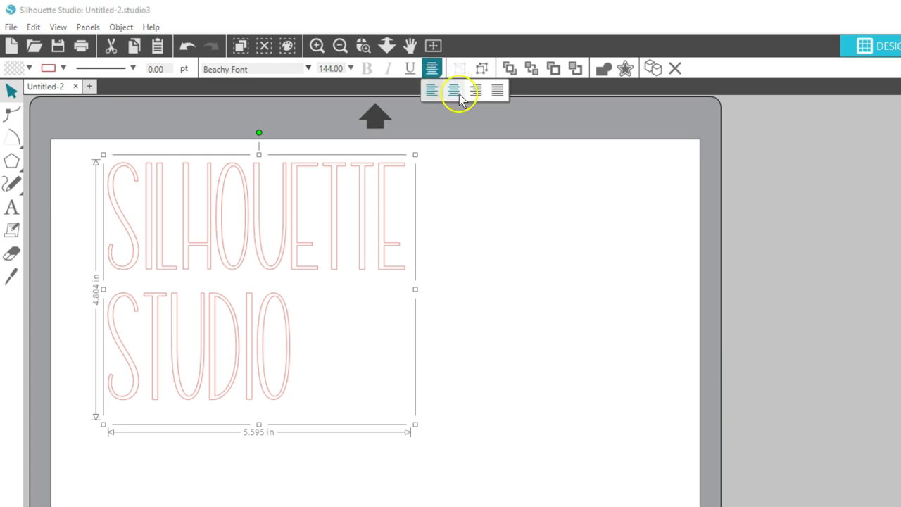
left_click(456, 94)
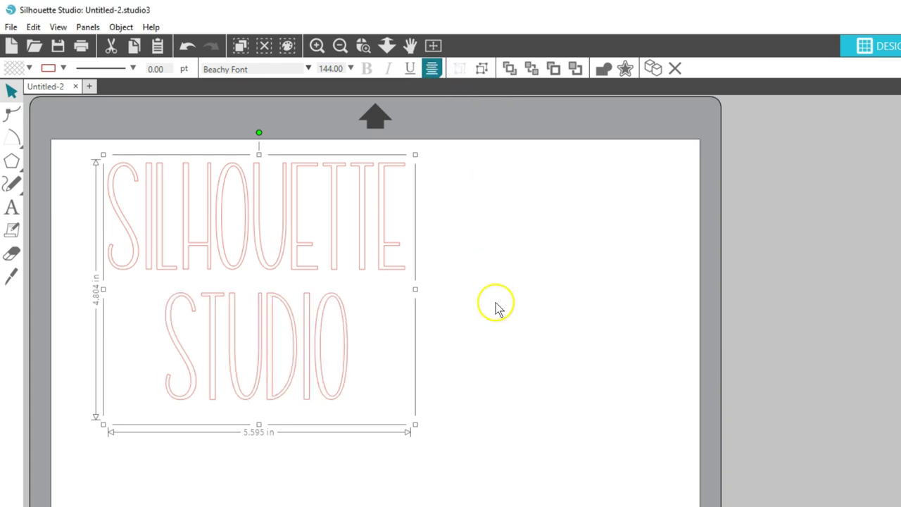
Fill the text light blue from the cyan swatch and check it in text editing
left_click(28, 67)
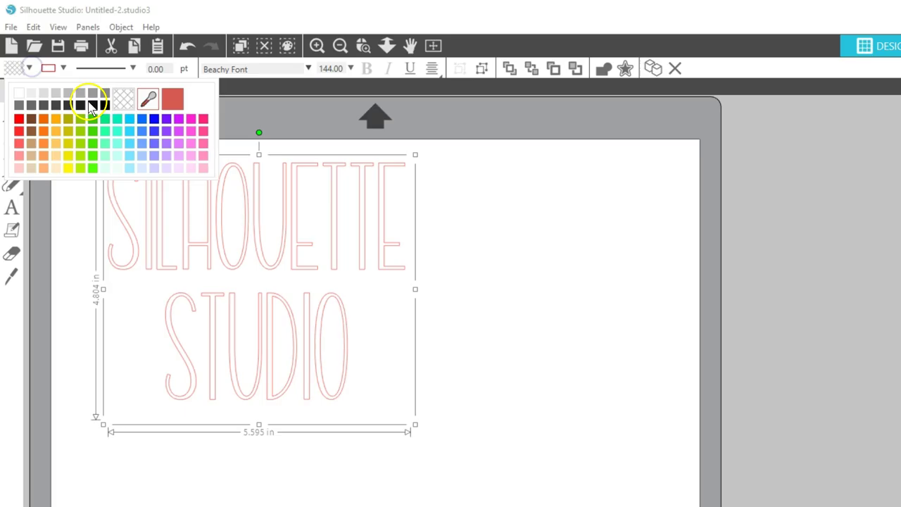
left_click(130, 119)
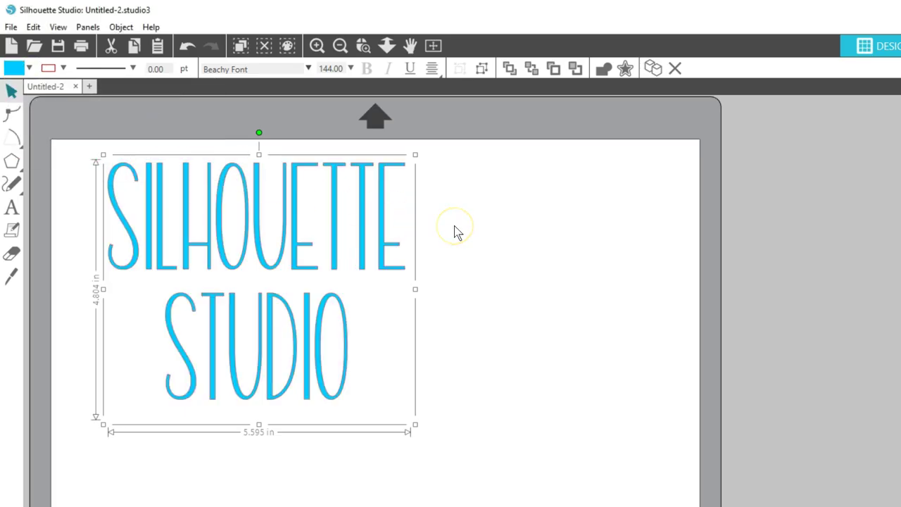
double_click(366, 252)
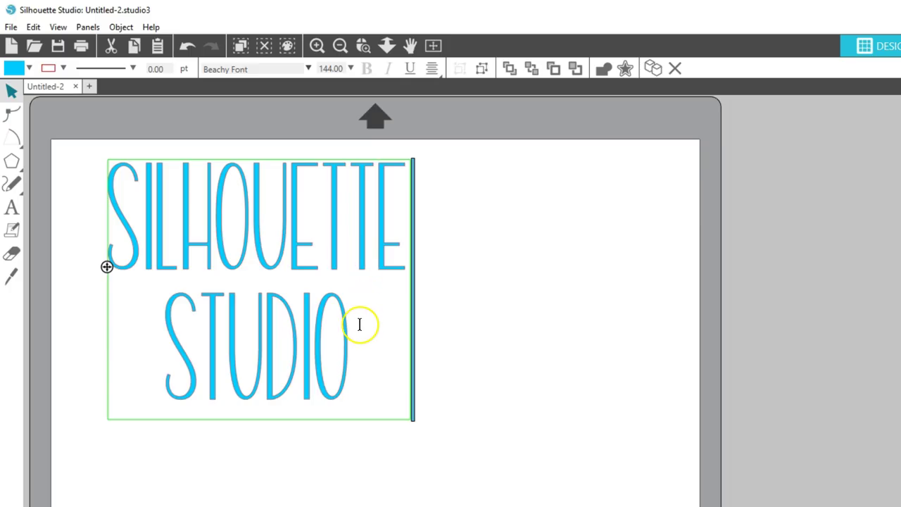
left_click(312, 326)
left_click(243, 244)
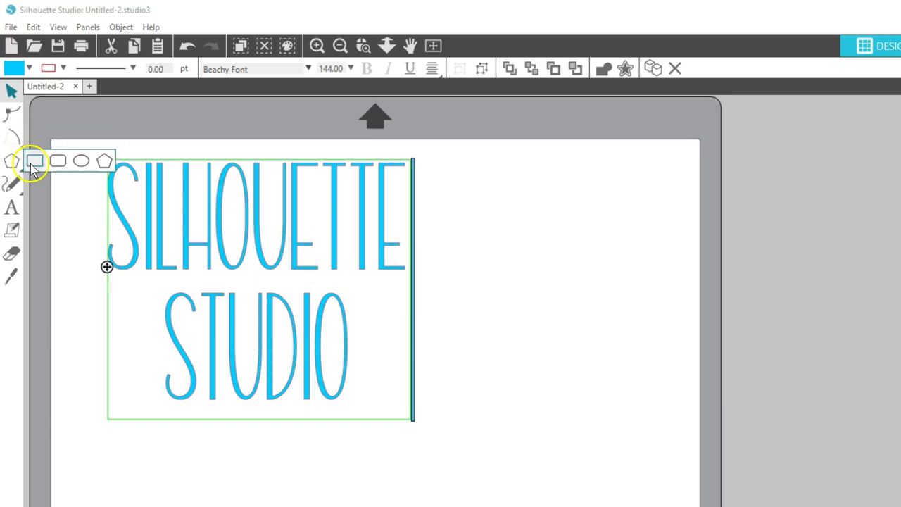
Draw a rectangle around the blue text and select both together
left_click(34, 160)
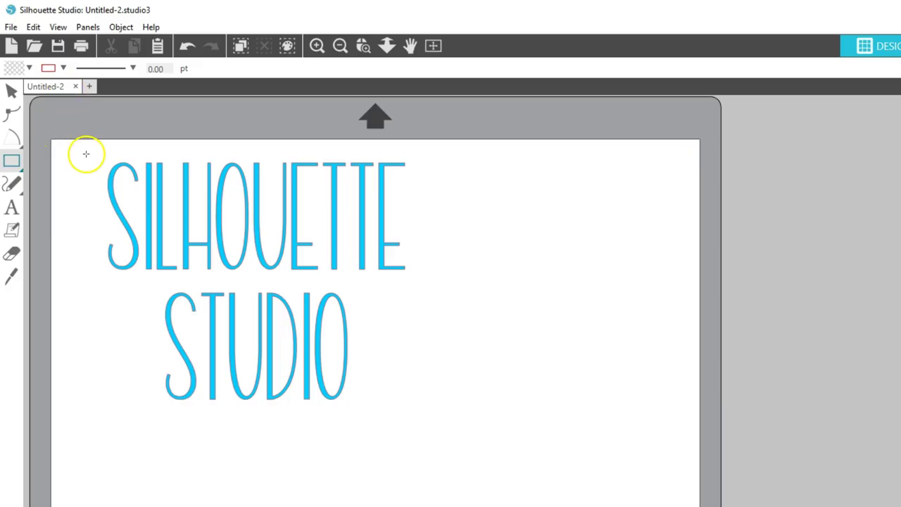
left_click_drag(89, 153, 427, 414)
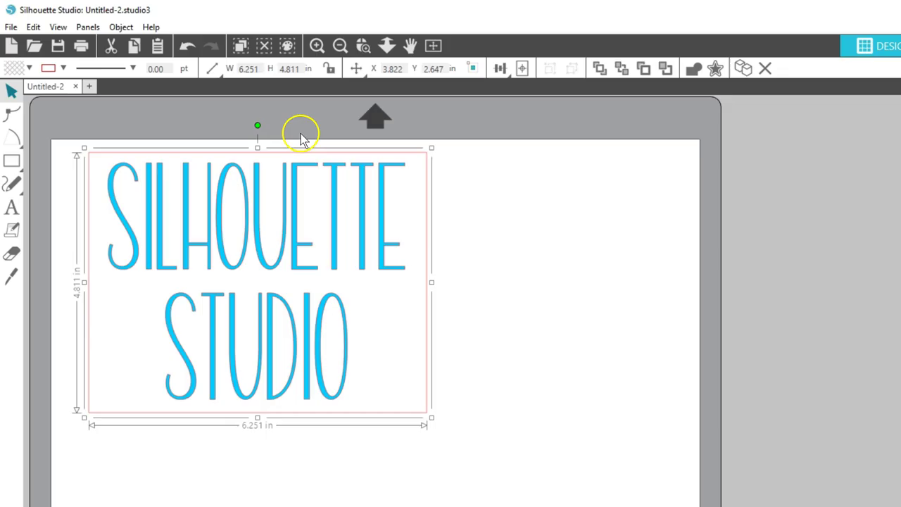
left_click(316, 193, "shift")
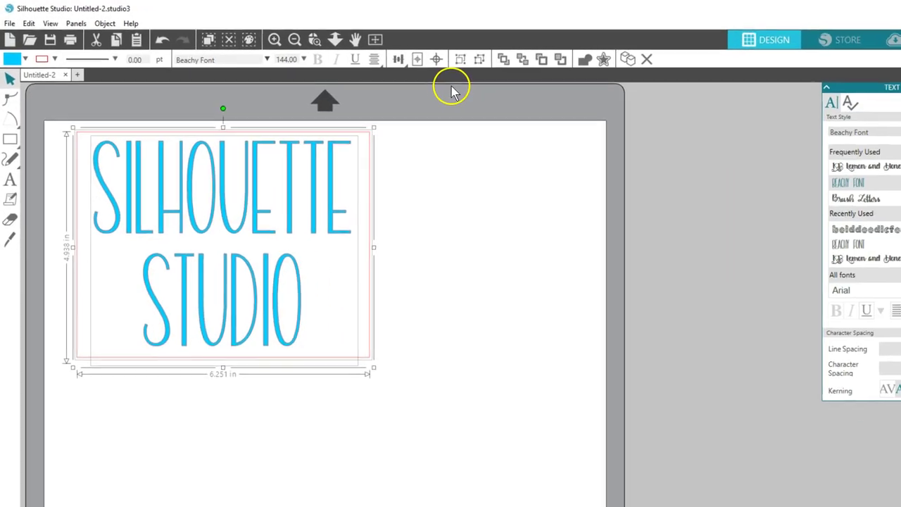
Close the Text Style panel, fit the whole mat in view, and deselect everything
left_click(872, 76)
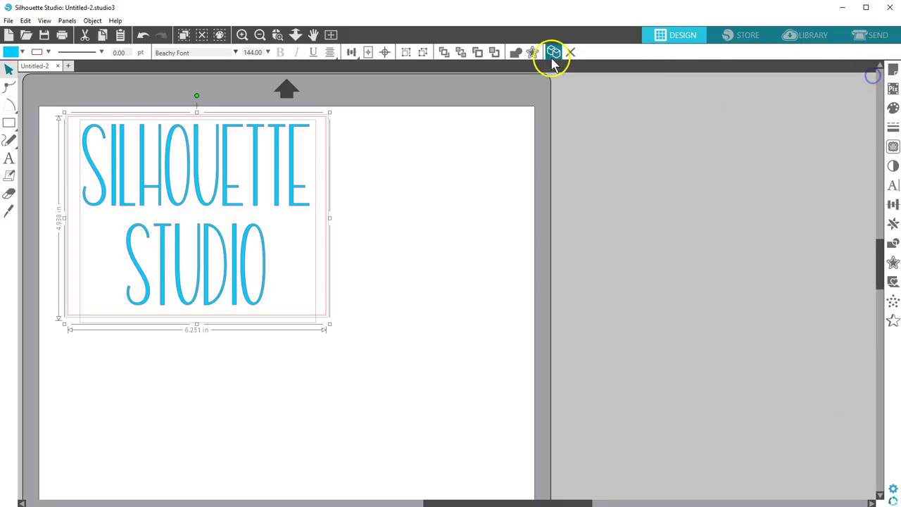
left_click(331, 35)
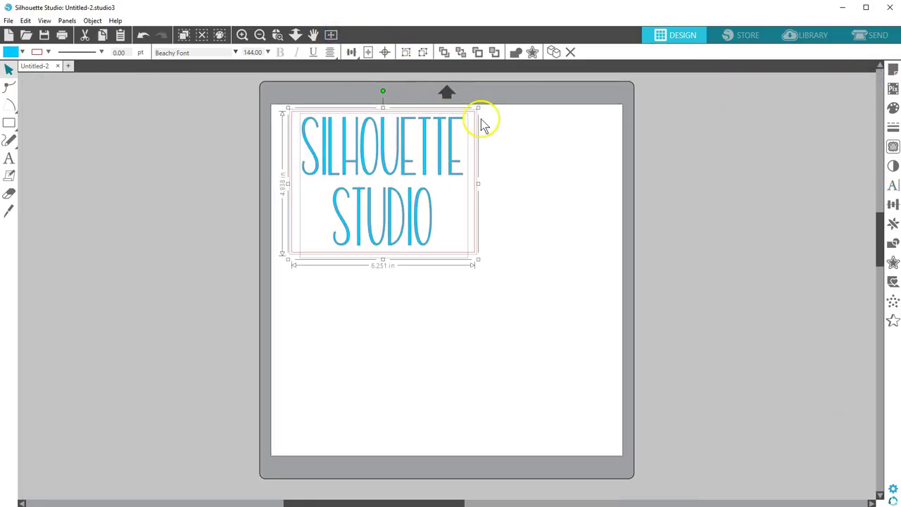
left_click(502, 126)
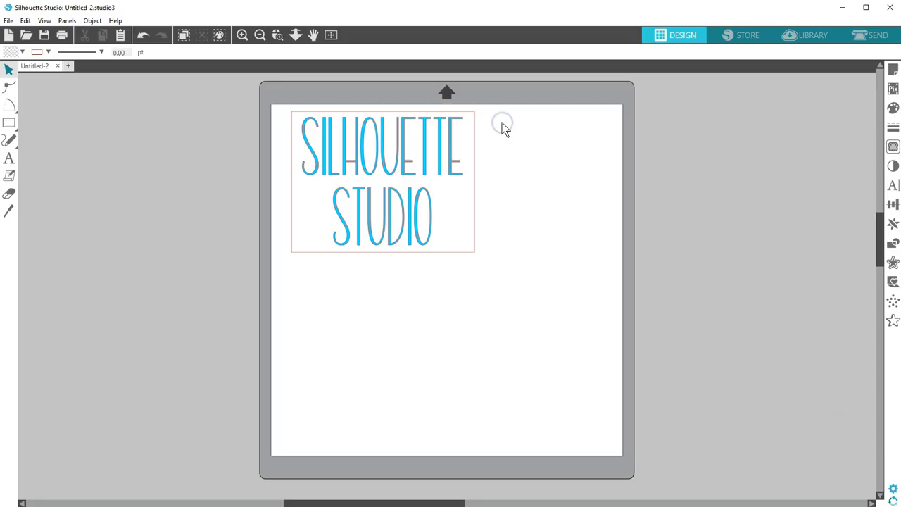